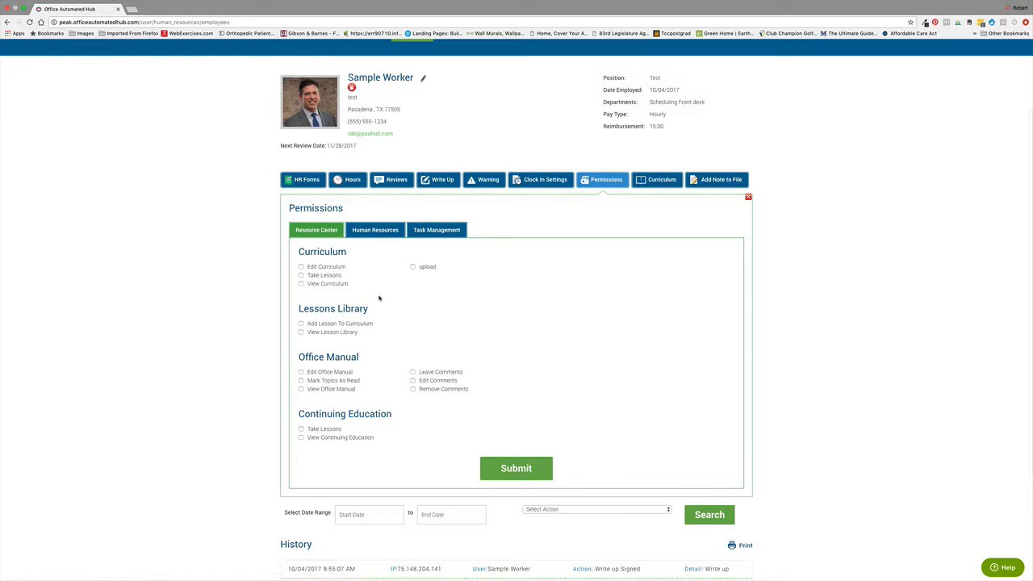
Tick the worker's Resource Center permissions for curriculum lessons, office manual viewing, marking topics read, leaving comments and continuing education
{"action": "left_click", "coordinate": [301, 283]}
{"action": "left_click", "coordinate": [301, 380]}
{"action": "left_click", "coordinate": [301, 389]}
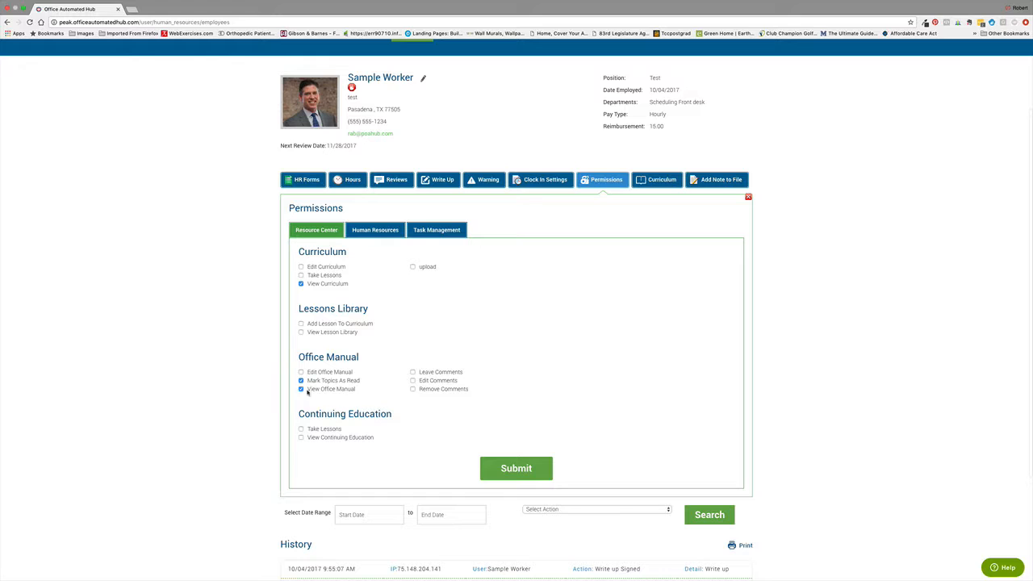
{"action": "left_click", "coordinate": [413, 373]}
{"action": "left_click", "coordinate": [301, 438]}
{"action": "left_click", "coordinate": [301, 275]}
{"action": "scroll", "coordinate": [438, 271], "scroll_direction": "up", "scroll_amount": 3}
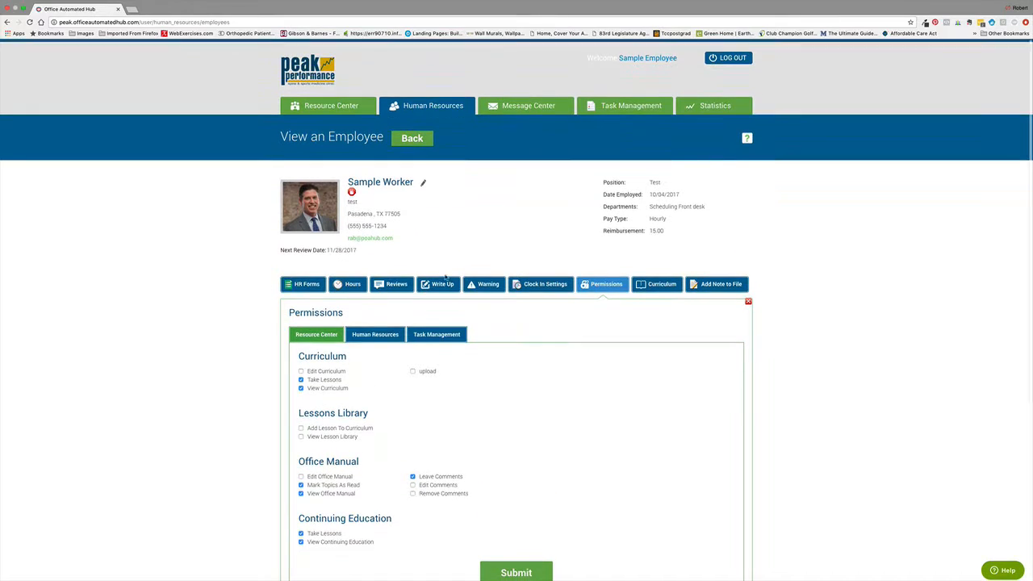
{"action": "left_click", "coordinate": [647, 55]}
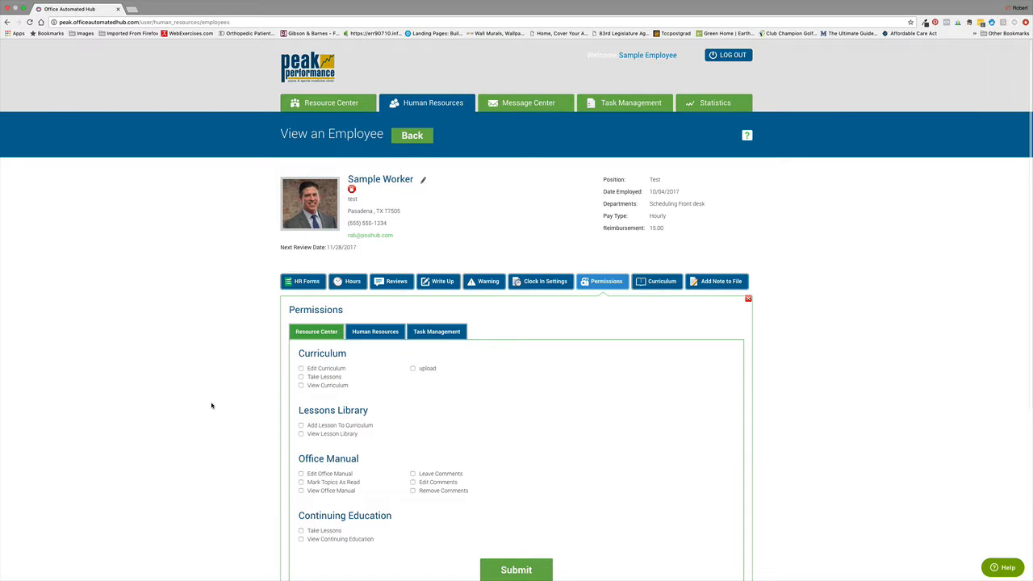
Grant and submit Take Lessons and View for Curriculum and Continuing Education, plus Mark Topics As Read, View Office Manual and Leave Comments
{"action": "scroll", "coordinate": [212, 406], "scroll_direction": "down", "scroll_amount": 2}
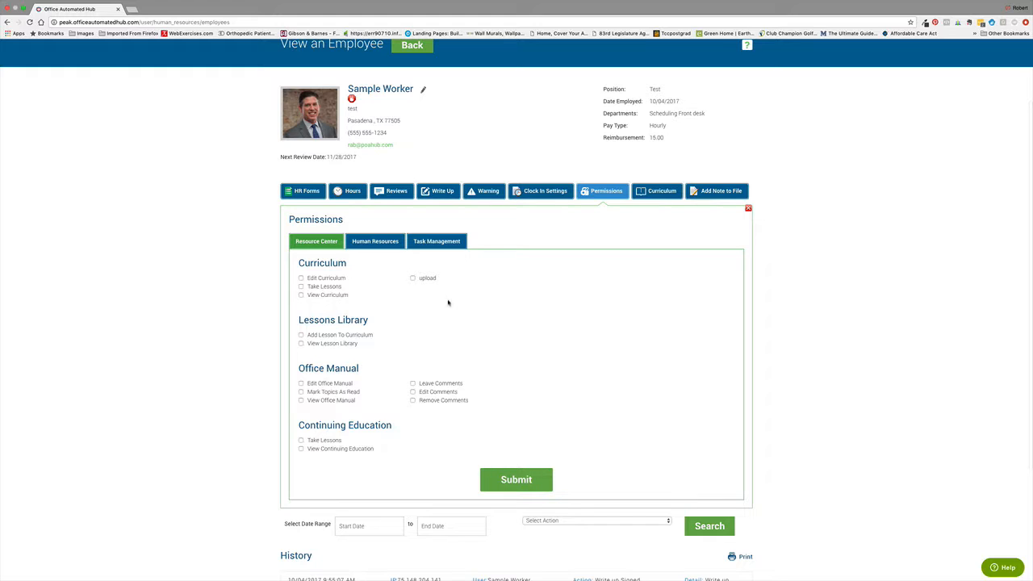
{"action": "left_click", "coordinate": [301, 287]}
{"action": "left_click", "coordinate": [301, 392]}
{"action": "left_click", "coordinate": [301, 400]}
{"action": "left_click", "coordinate": [413, 384]}
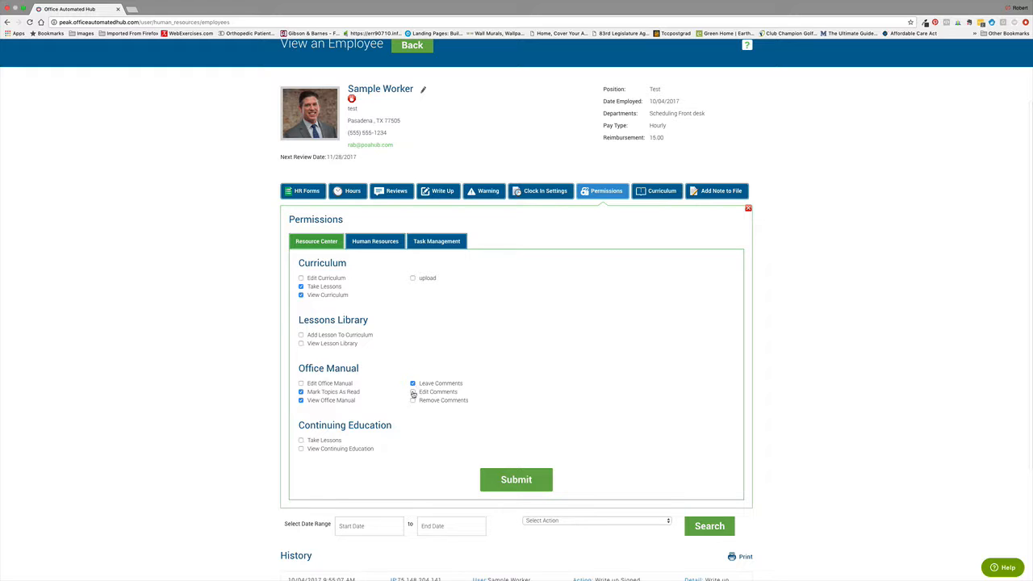
{"action": "left_click", "coordinate": [301, 441]}
{"action": "left_click", "coordinate": [301, 449]}
{"action": "left_click", "coordinate": [507, 482]}
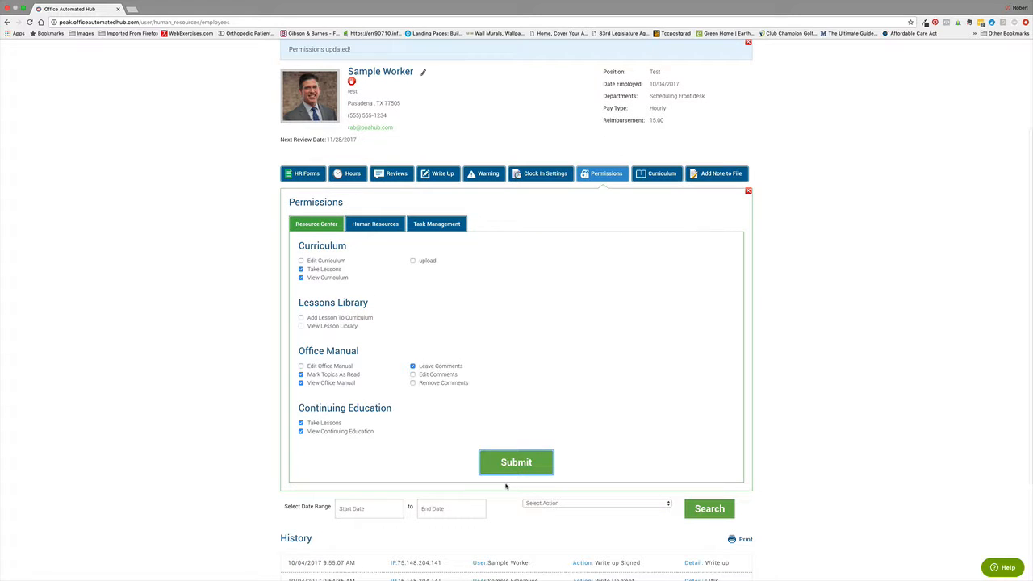
Look over the worker's Human Resources permissions, and view the Hours section after reopening the record from the employee list
{"action": "left_click", "coordinate": [377, 226]}
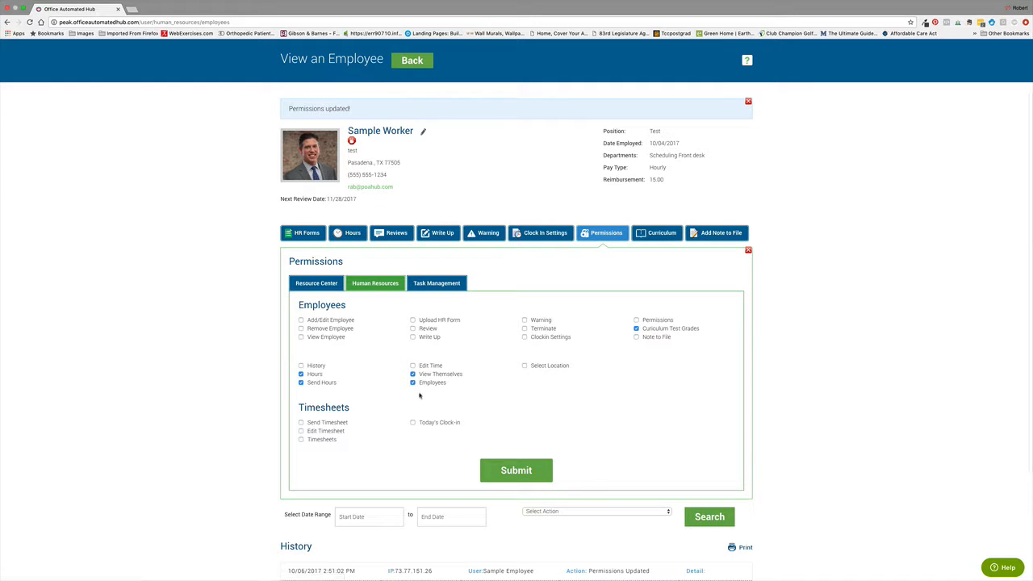
{"action": "left_click", "coordinate": [412, 61]}
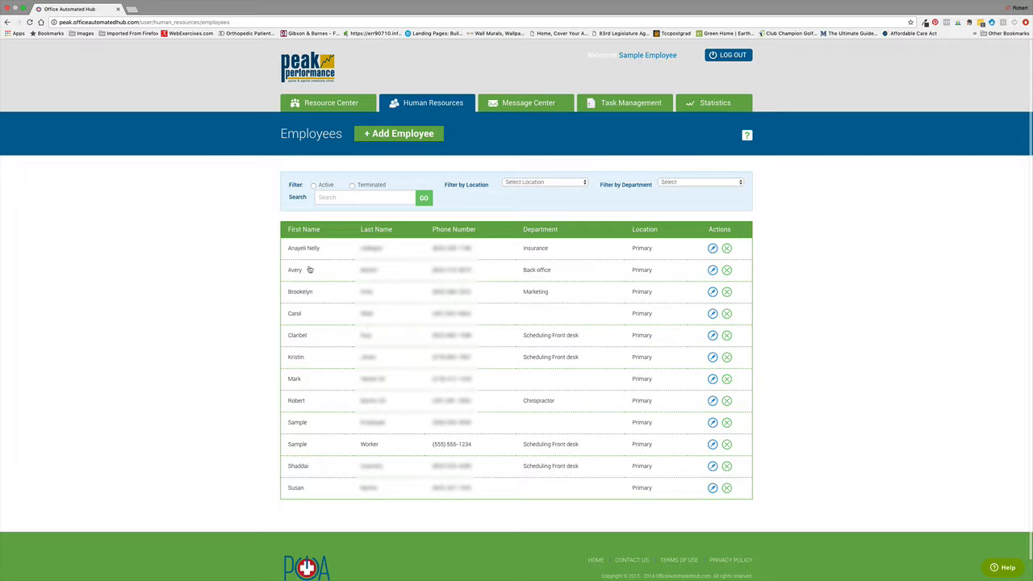
{"action": "left_click", "coordinate": [370, 445]}
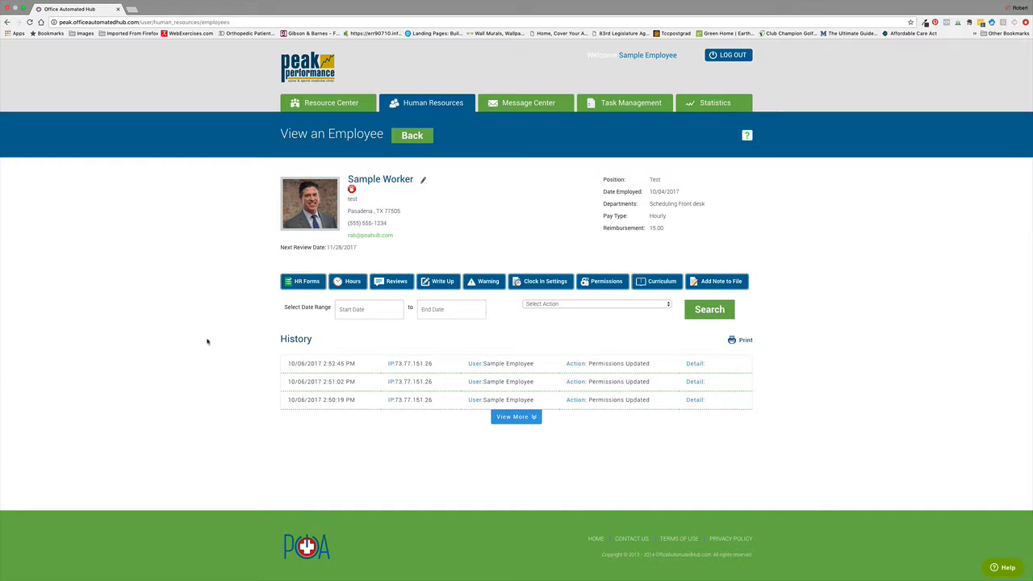
{"action": "left_click", "coordinate": [351, 286]}
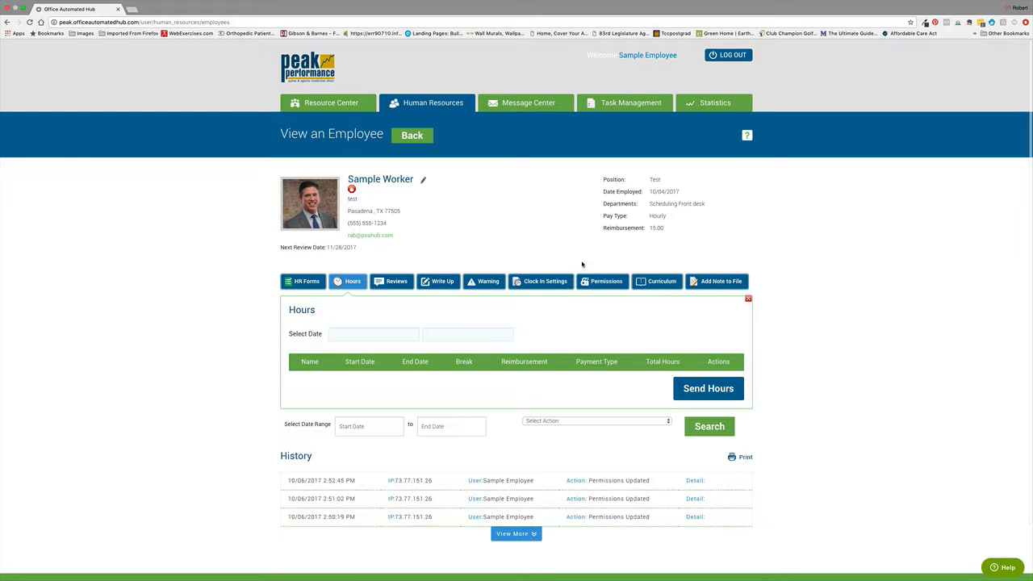
Return to the worker's Human Resources permissions and review the Edit Time option
{"action": "left_click", "coordinate": [598, 282]}
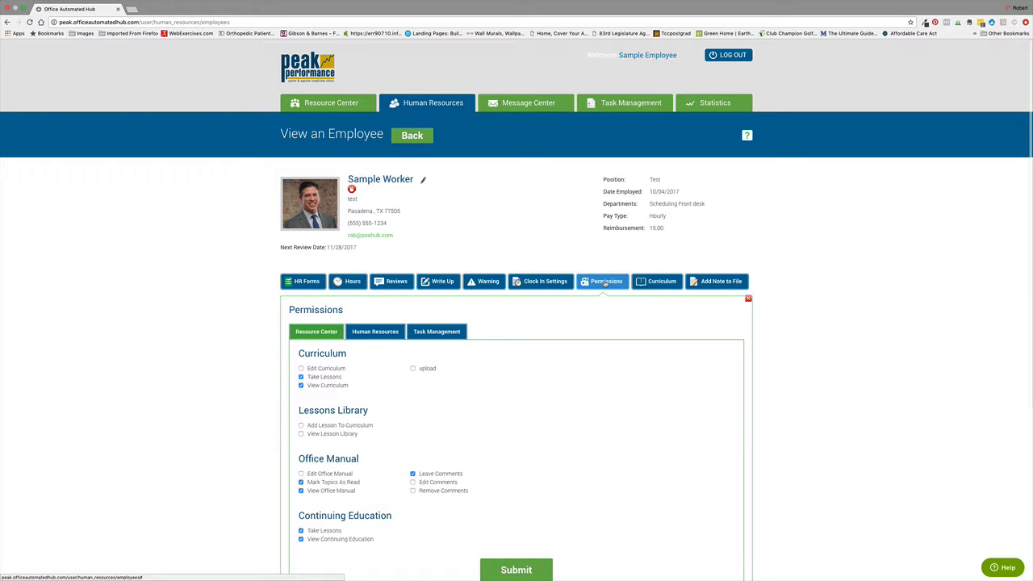
{"action": "left_click", "coordinate": [381, 333]}
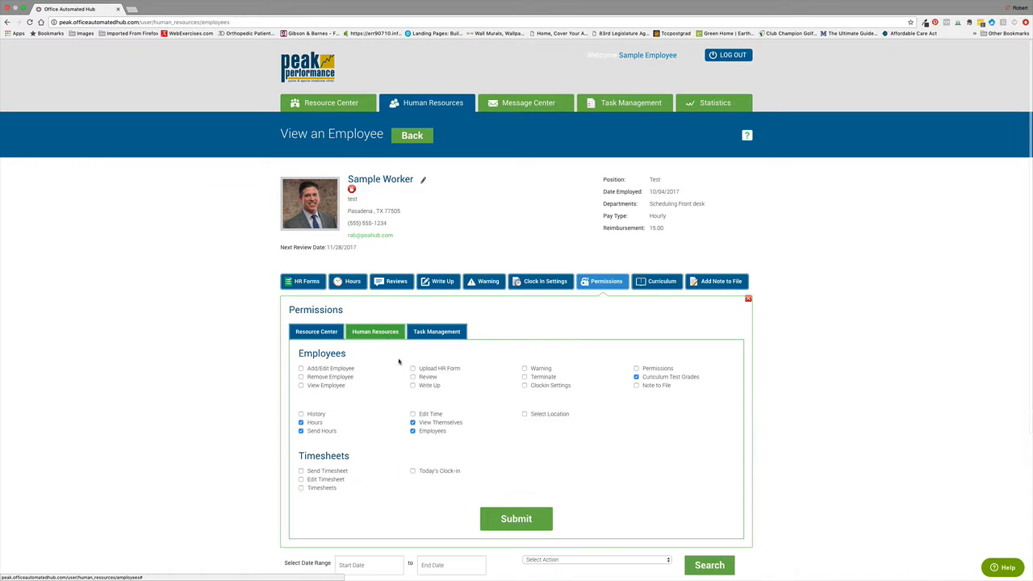
{"action": "left_click", "coordinate": [412, 415]}
{"action": "left_click", "coordinate": [412, 415]}
Expand the worker's history to show all entries and look through the logged actions
{"action": "scroll", "coordinate": [362, 420], "scroll_direction": "down", "scroll_amount": 5}
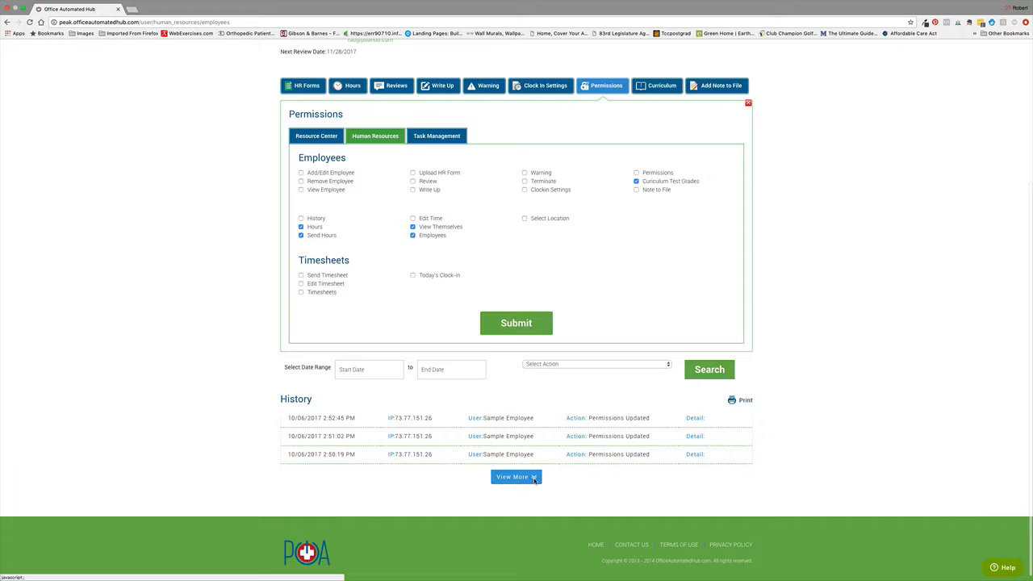
{"action": "left_click", "coordinate": [530, 478]}
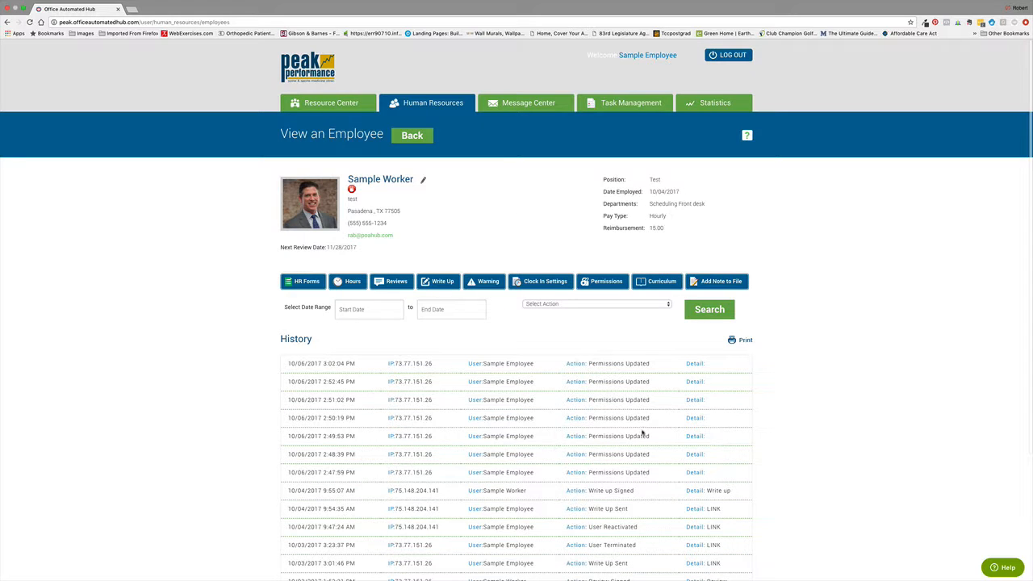
{"action": "scroll", "coordinate": [613, 435], "scroll_direction": "down", "scroll_amount": 3}
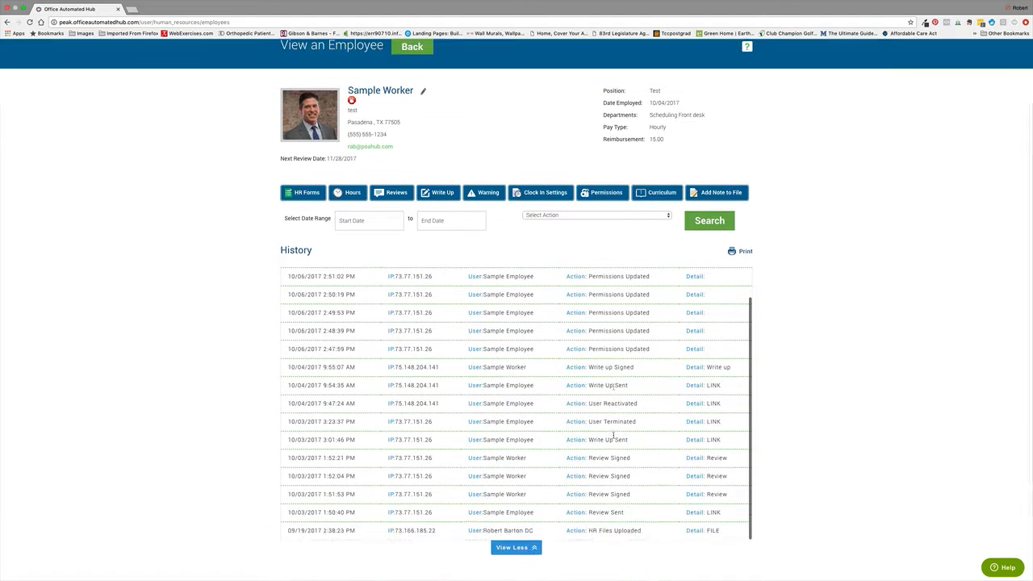
{"action": "scroll", "coordinate": [613, 438], "scroll_direction": "up", "scroll_amount": 3}
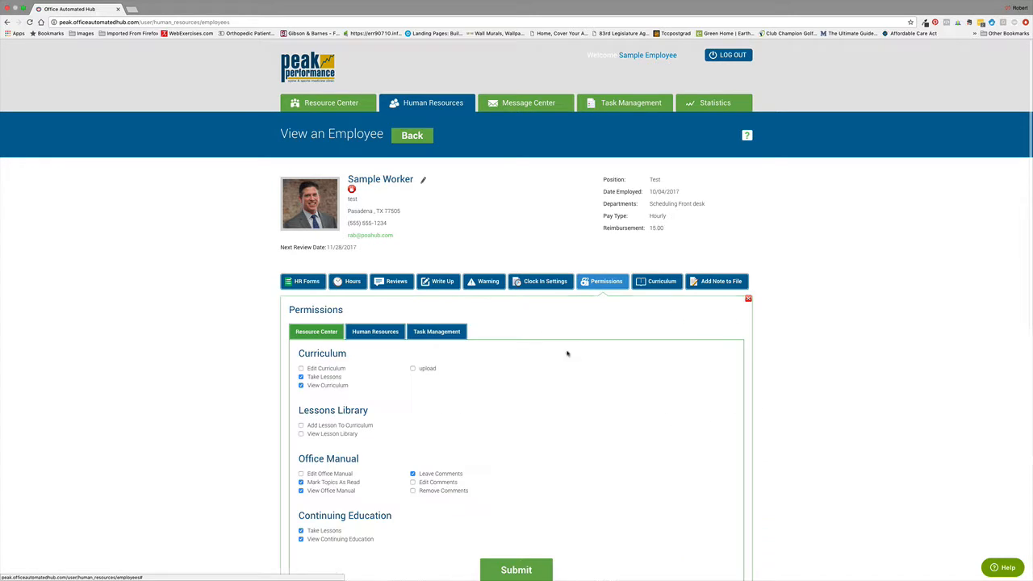
Reopen the worker's Human Resources permissions and examine the History, Hours, View Themselves and Employees options alongside the history log
{"action": "left_click", "coordinate": [606, 283]}
{"action": "left_click", "coordinate": [374, 332]}
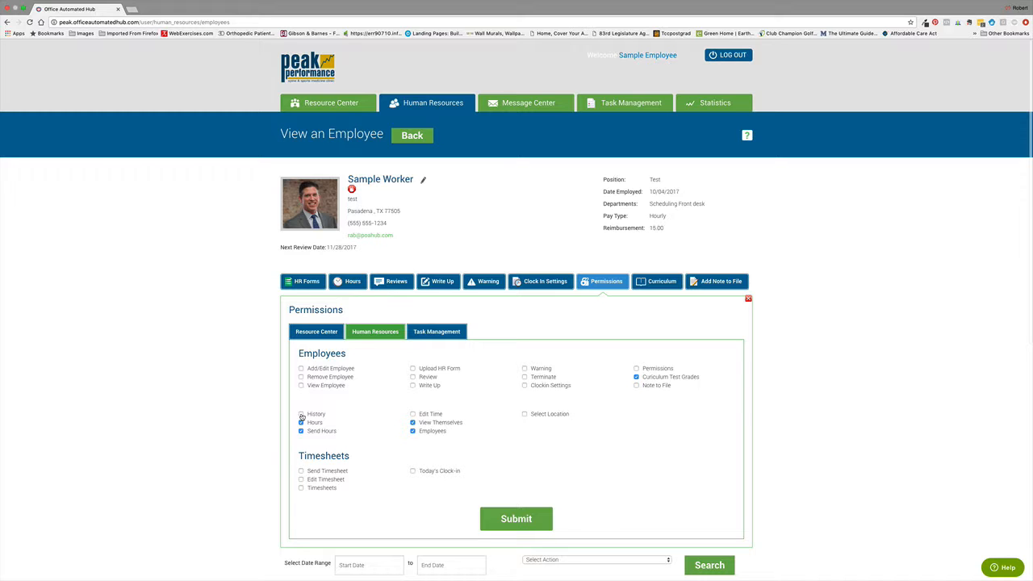
{"action": "scroll", "coordinate": [400, 449], "scroll_direction": "down", "scroll_amount": 5}
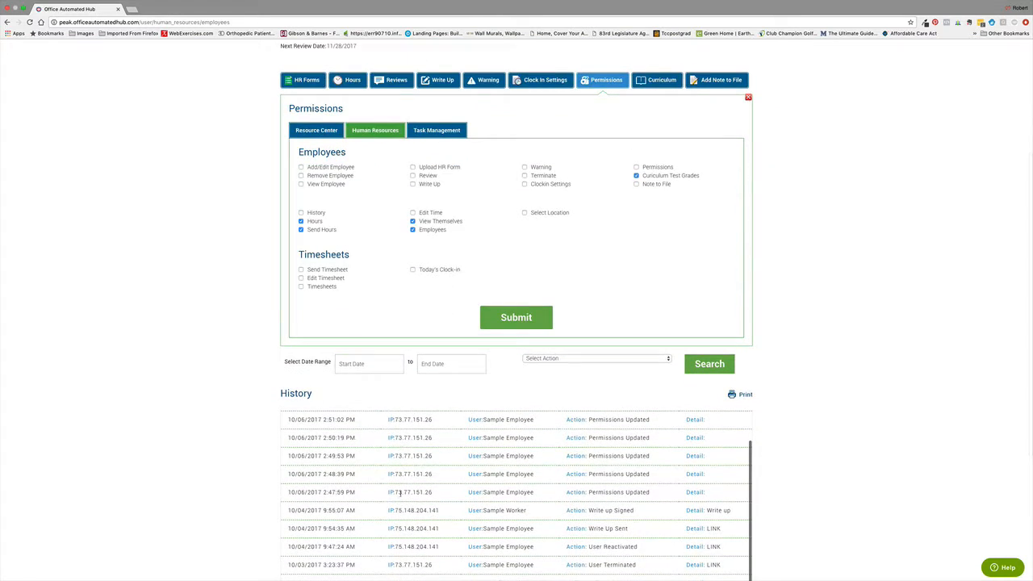
{"action": "scroll", "coordinate": [413, 461], "scroll_direction": "up", "scroll_amount": 5}
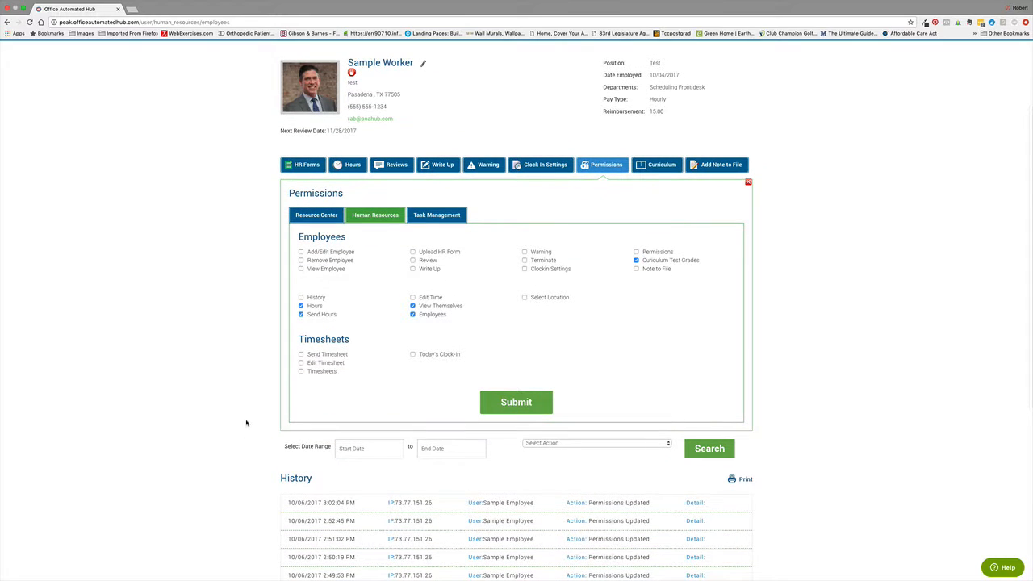
{"action": "scroll", "coordinate": [232, 385], "scroll_direction": "up", "scroll_amount": 2}
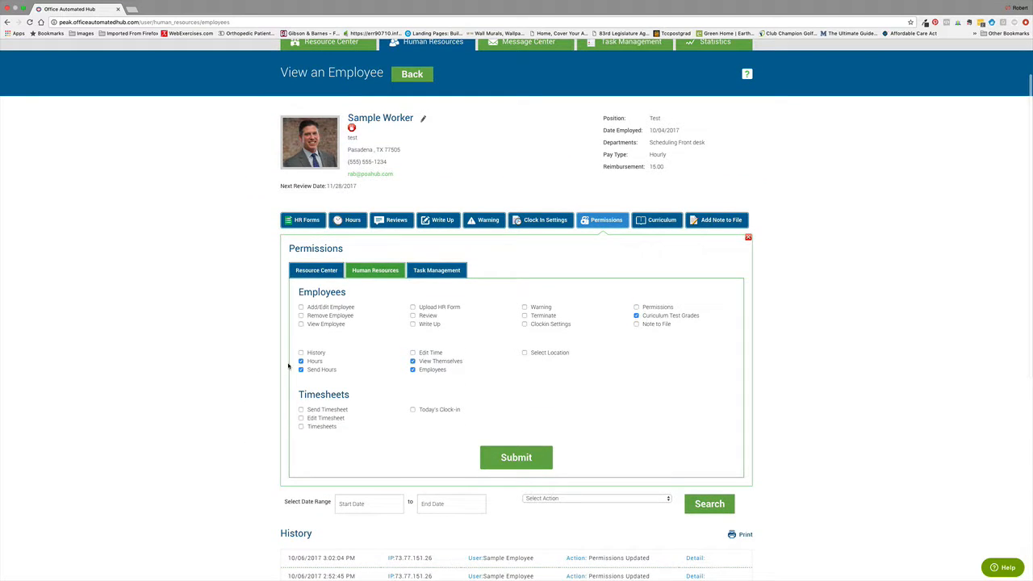
{"action": "scroll", "coordinate": [266, 392], "scroll_direction": "down", "scroll_amount": 3}
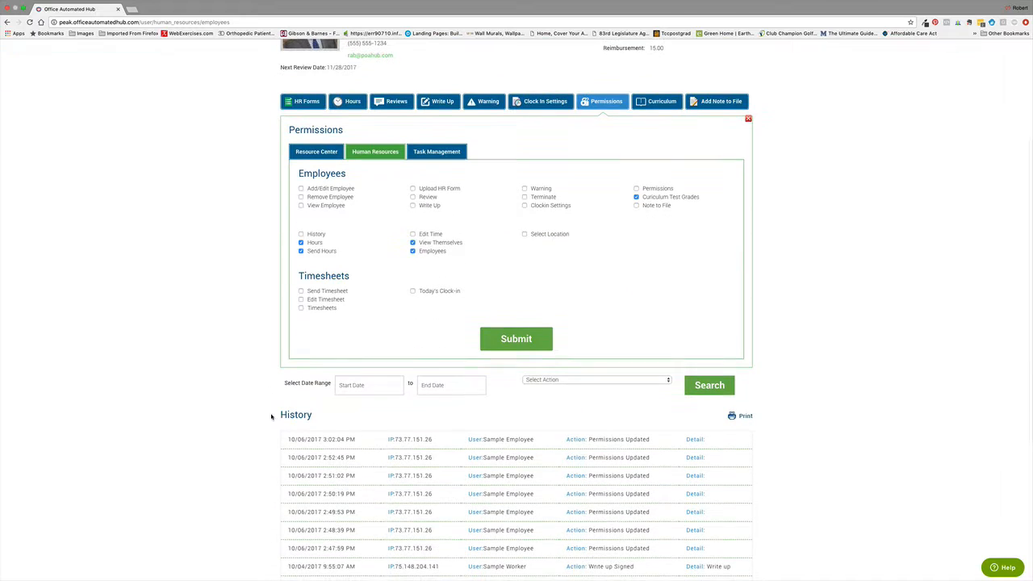
{"action": "scroll", "coordinate": [228, 403], "scroll_direction": "up", "scroll_amount": 3}
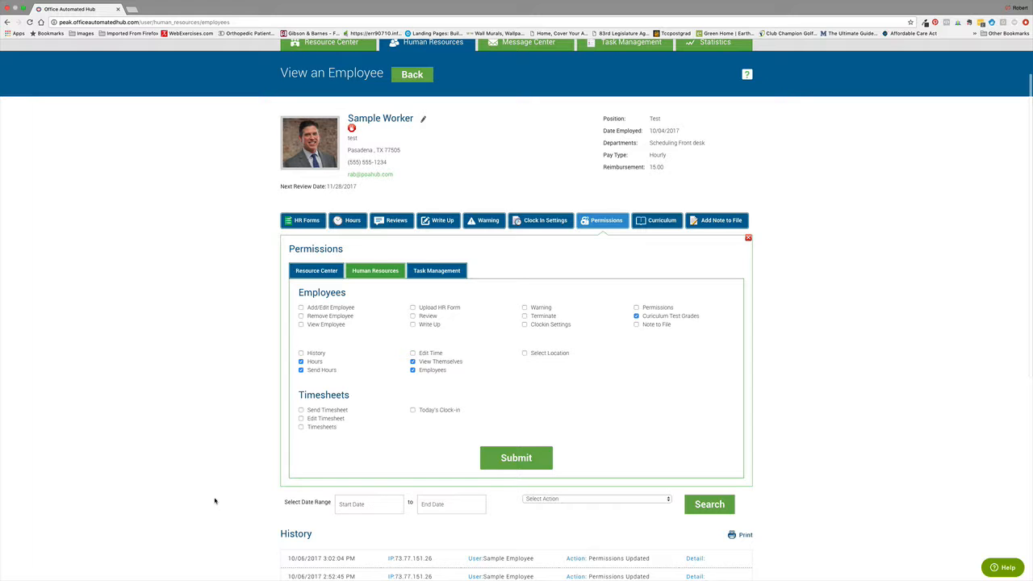
{"action": "scroll", "coordinate": [242, 499], "scroll_direction": "down", "scroll_amount": 3}
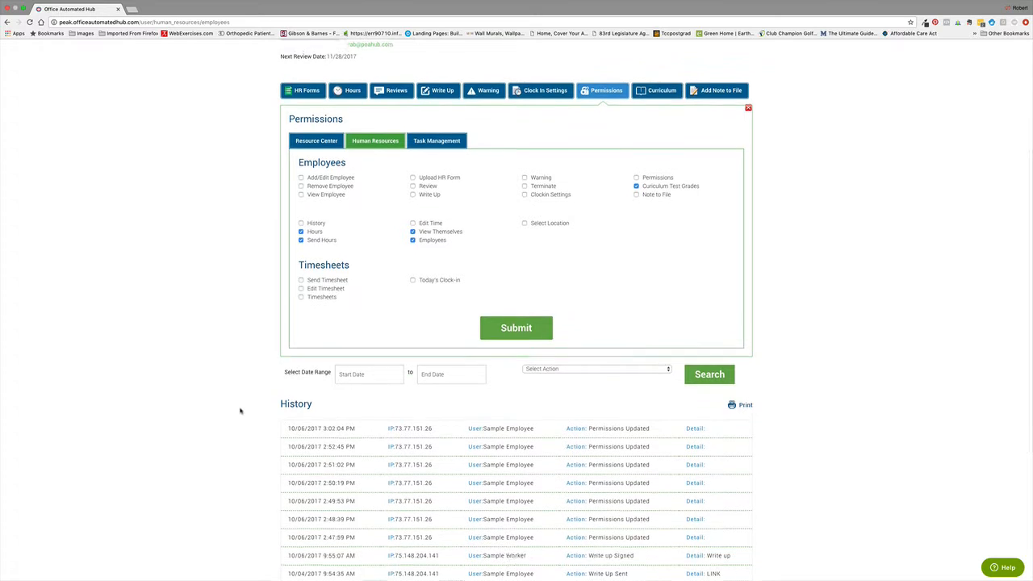
{"action": "scroll", "coordinate": [242, 410], "scroll_direction": "up", "scroll_amount": 3}
{"action": "scroll", "coordinate": [493, 439], "scroll_direction": "up", "scroll_amount": 2}
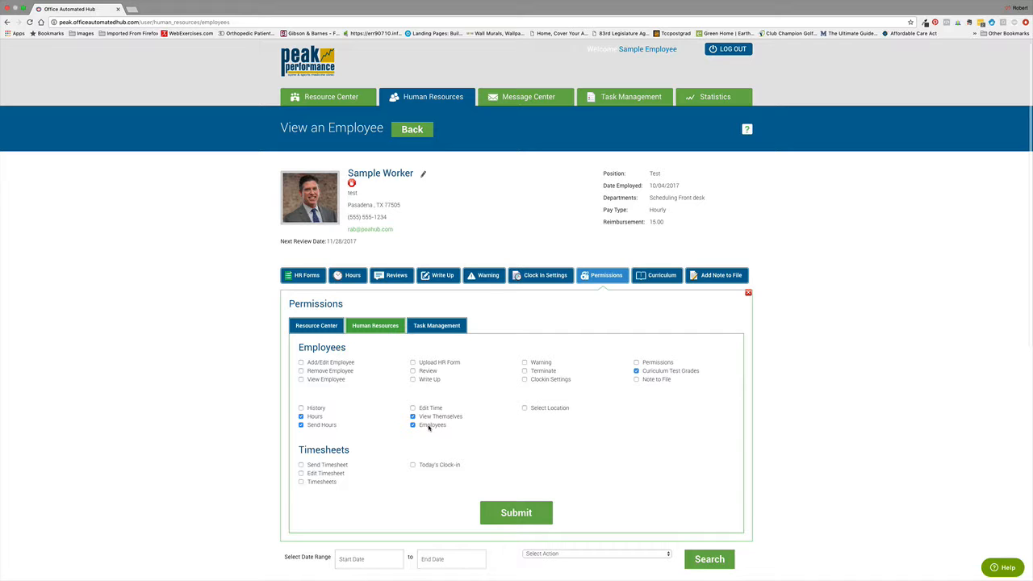
Go back to the Employees list through the Human Resources overview and open the sample worker's record
{"action": "left_click", "coordinate": [412, 129]}
{"action": "left_click", "coordinate": [448, 103]}
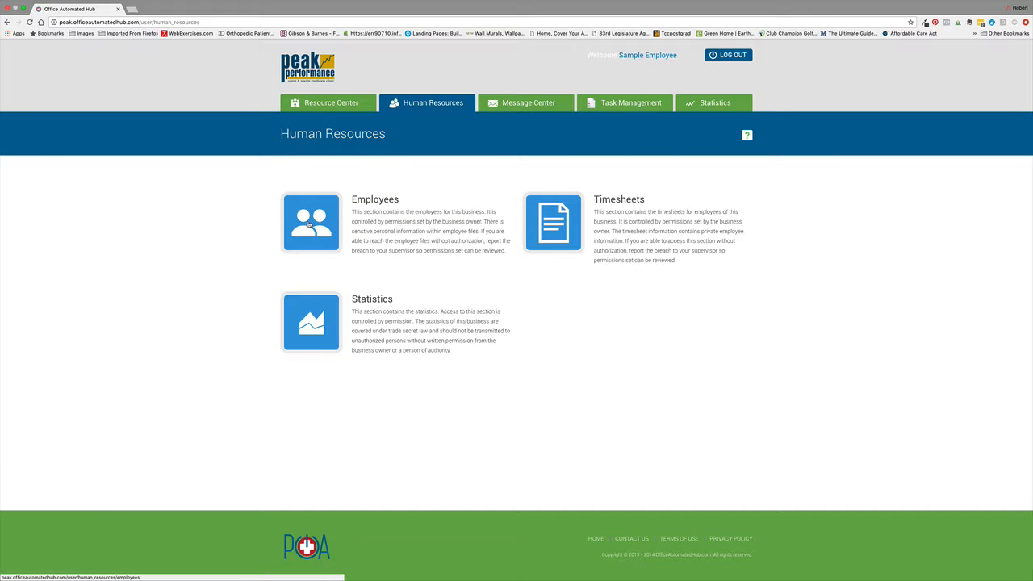
{"action": "left_click", "coordinate": [310, 224]}
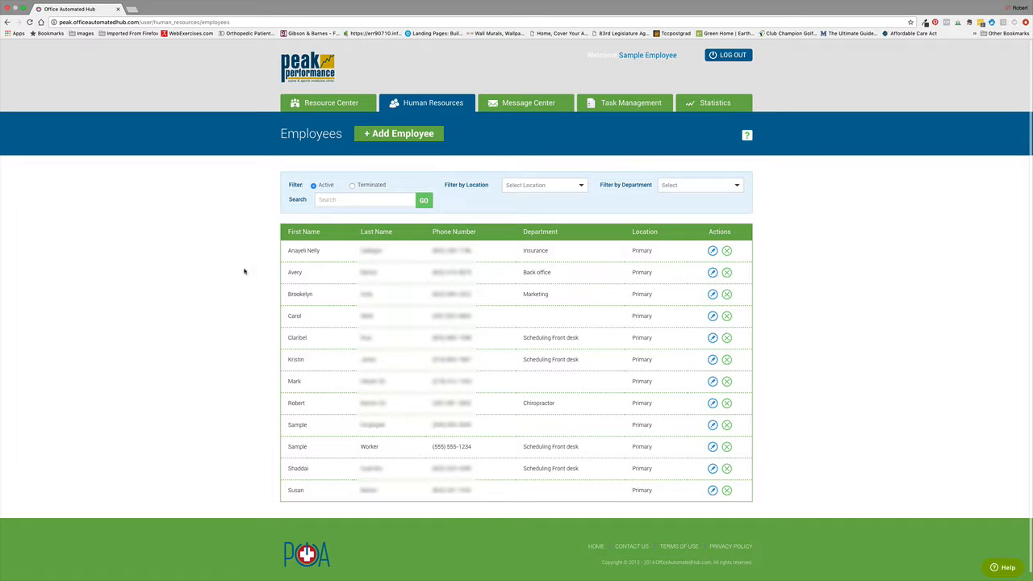
{"action": "left_click", "coordinate": [373, 450]}
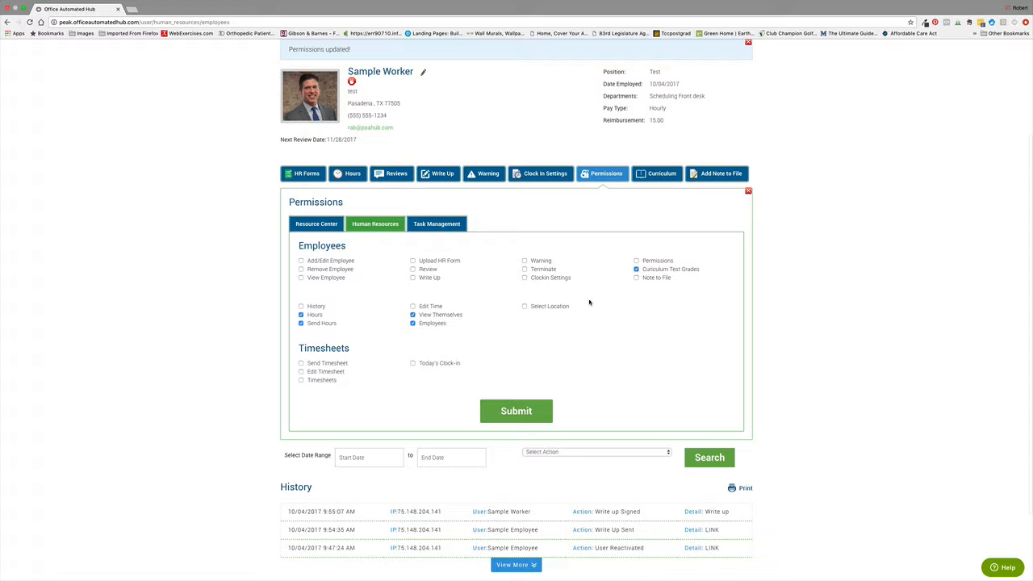
Submit the worker's Human Resources permissions with Curriculum Test Grades enabled
{"action": "left_click", "coordinate": [637, 269]}
{"action": "scroll", "coordinate": [510, 283], "scroll_direction": "up", "scroll_amount": 1}
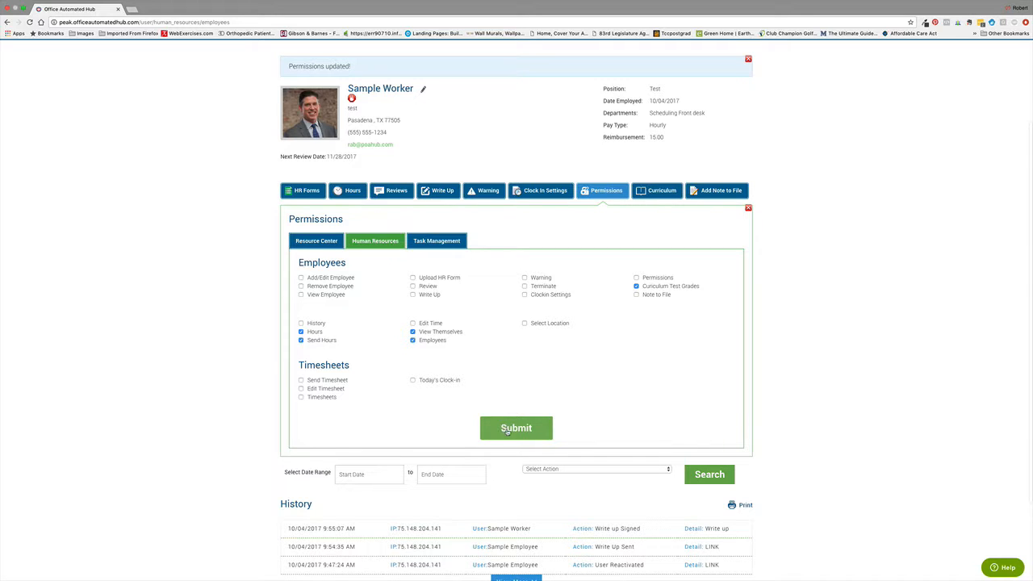
{"action": "scroll", "coordinate": [178, 275], "scroll_direction": "down", "scroll_amount": 1}
{"action": "scroll", "coordinate": [178, 274], "scroll_direction": "up", "scroll_amount": 3}
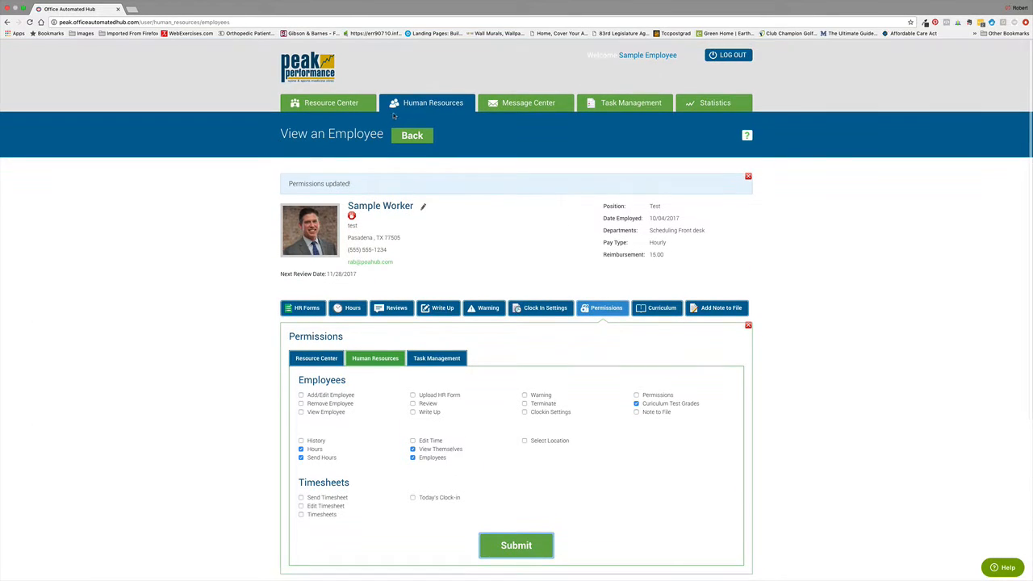
Open the Timesheets section of Human Resources and view the available Date Range choices
{"action": "left_click", "coordinate": [428, 103]}
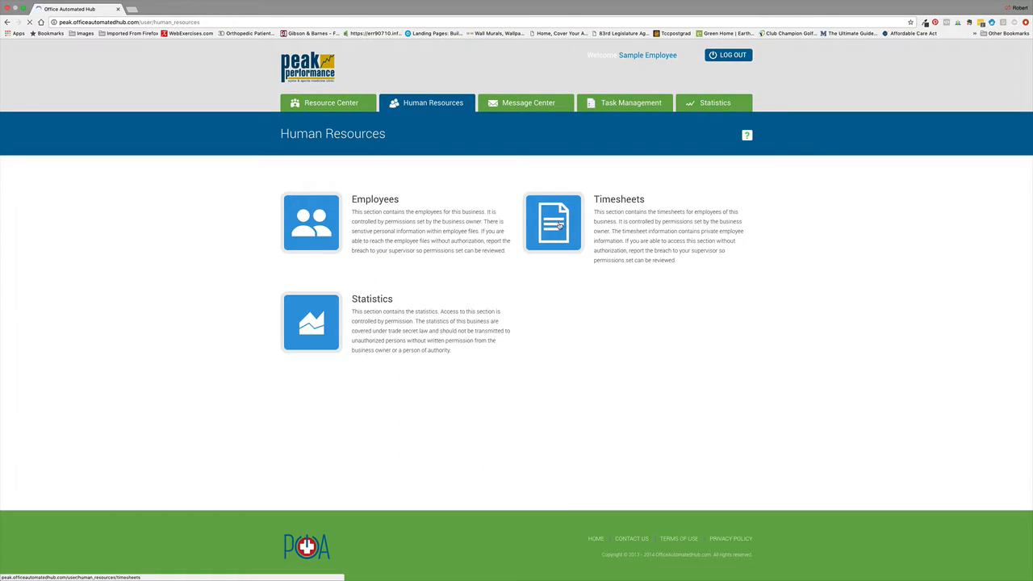
{"action": "left_click", "coordinate": [555, 223]}
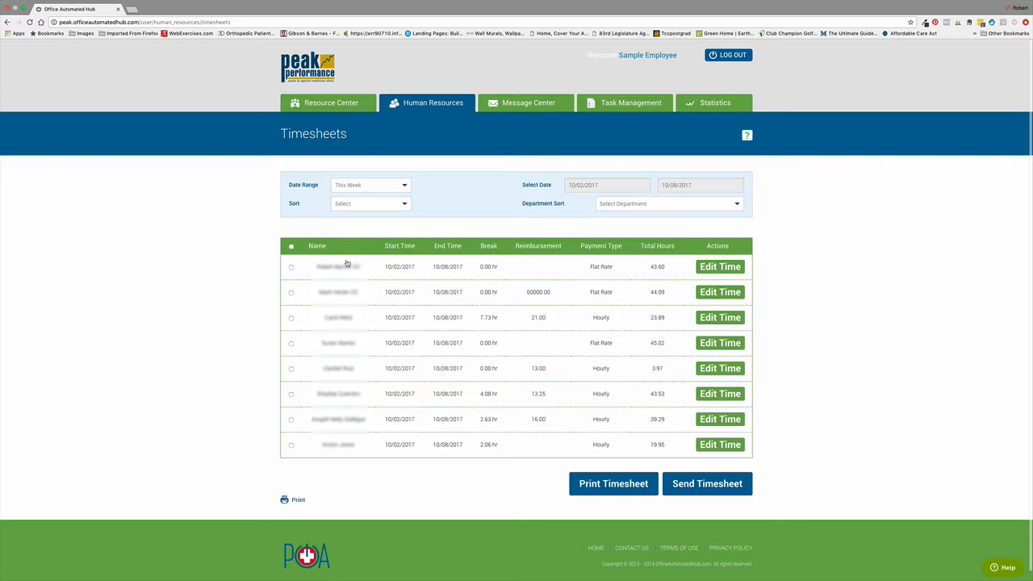
{"action": "left_click", "coordinate": [377, 190]}
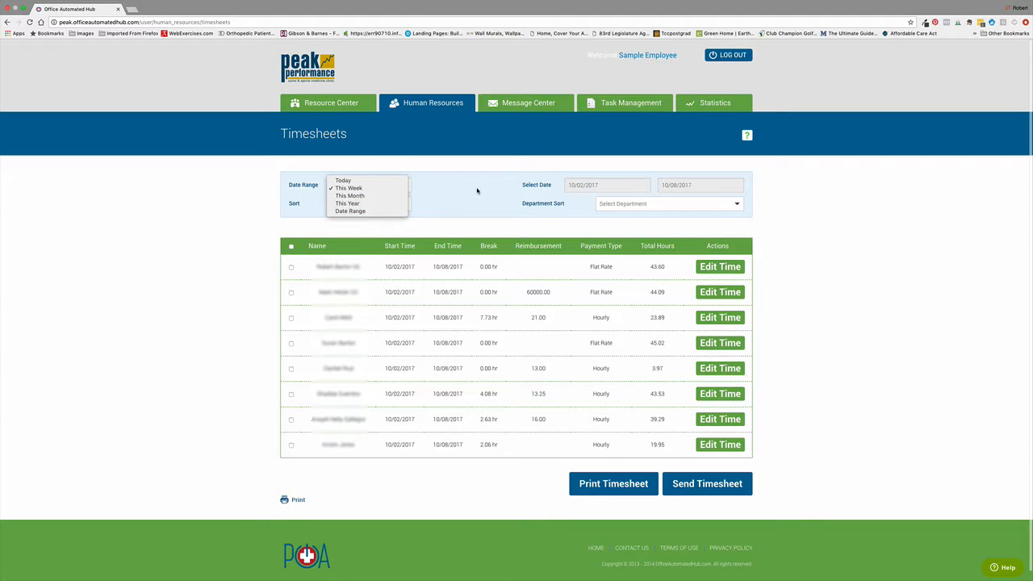
{"action": "left_click", "coordinate": [477, 190]}
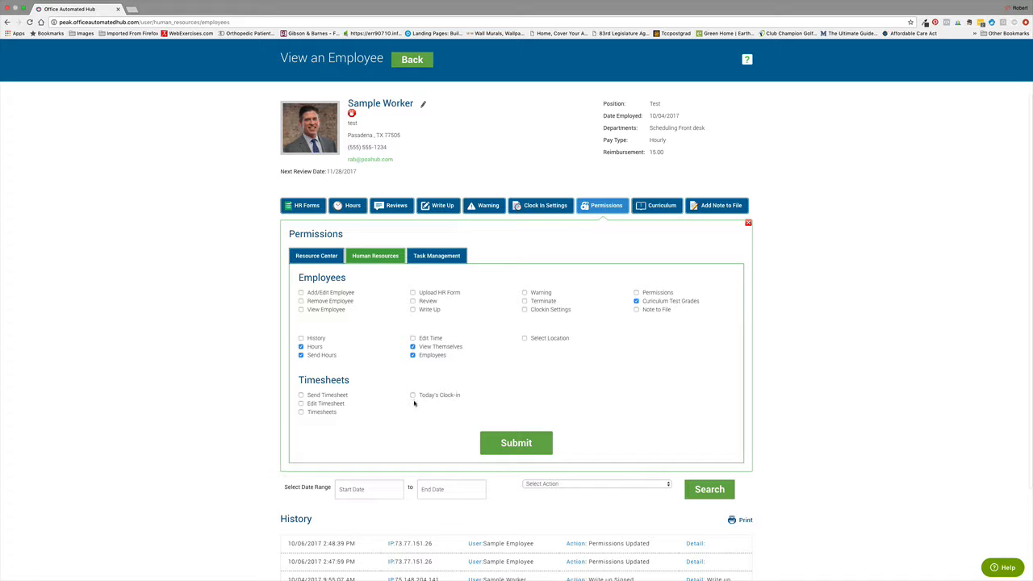
Review the Timesheets group, including Today's Clock-in, in the worker's Human Resources permissions
{"action": "scroll", "coordinate": [413, 398], "scroll_direction": "up", "scroll_amount": 1}
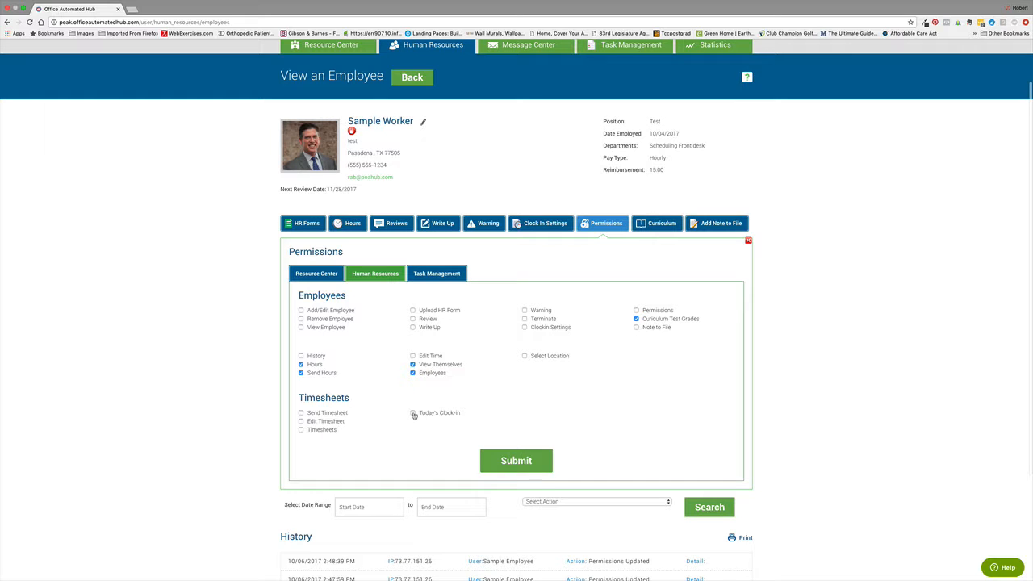
{"action": "scroll", "coordinate": [413, 415], "scroll_direction": "up", "scroll_amount": 3}
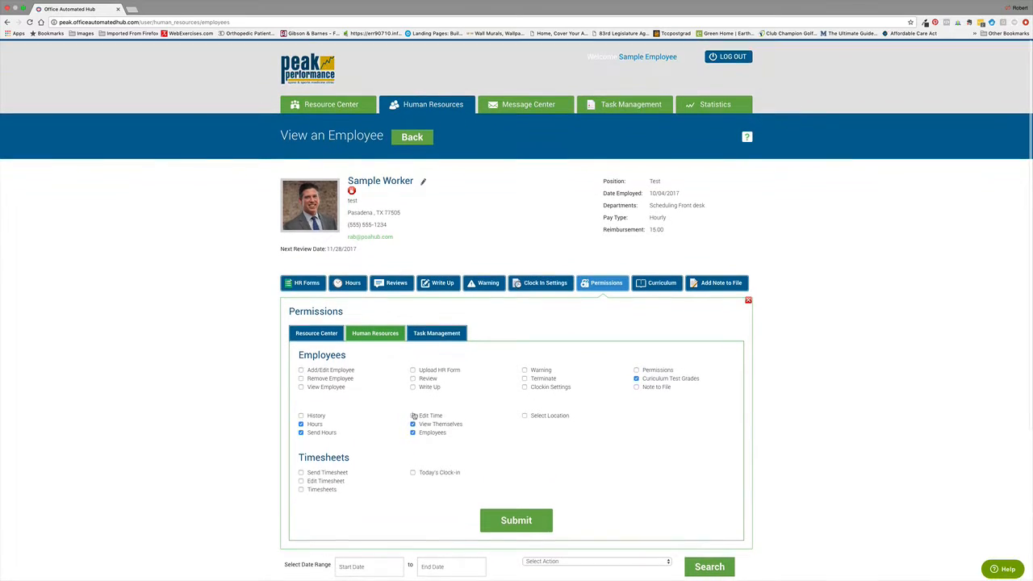
View the Today's Clock-in list on the My Account page and return to the sample worker's permissions
{"action": "left_click", "coordinate": [647, 55]}
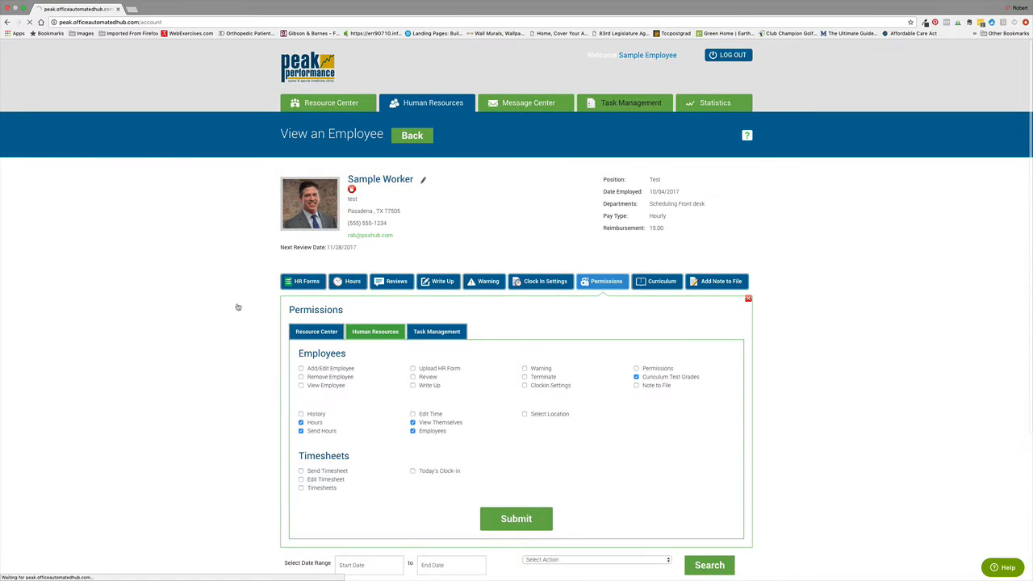
{"action": "scroll", "coordinate": [238, 322], "scroll_direction": "down", "scroll_amount": 3}
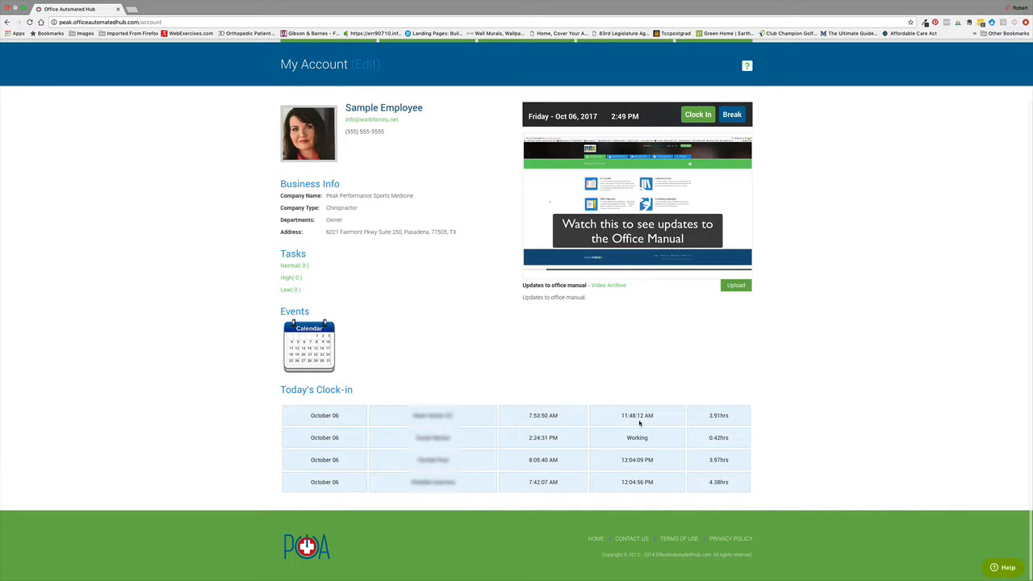
{"action": "scroll", "coordinate": [677, 442], "scroll_direction": "up", "scroll_amount": 3}
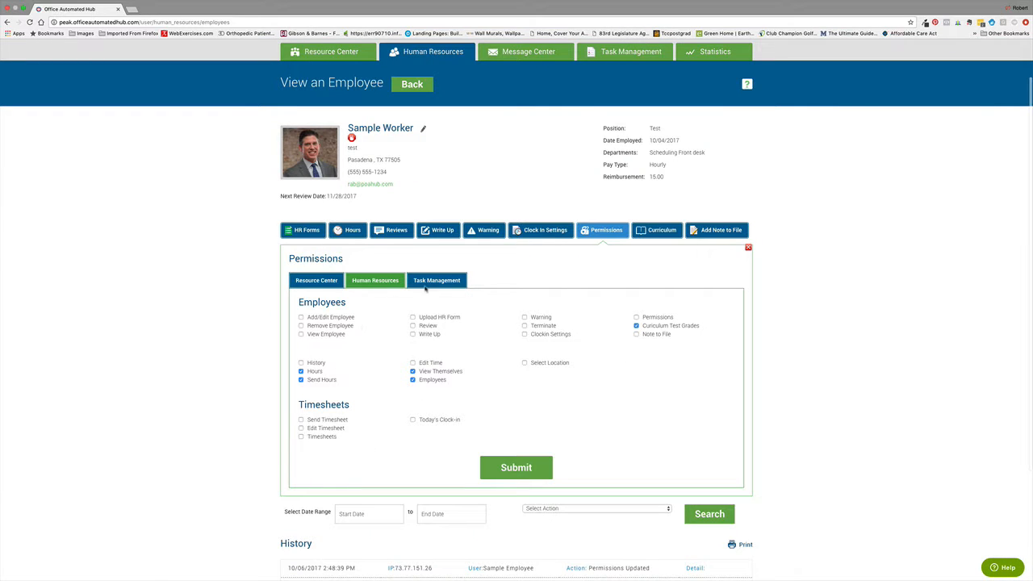
Submit the sample worker's Human Resources permissions and bring up the Task Management permissions
{"action": "left_click", "coordinate": [516, 468]}
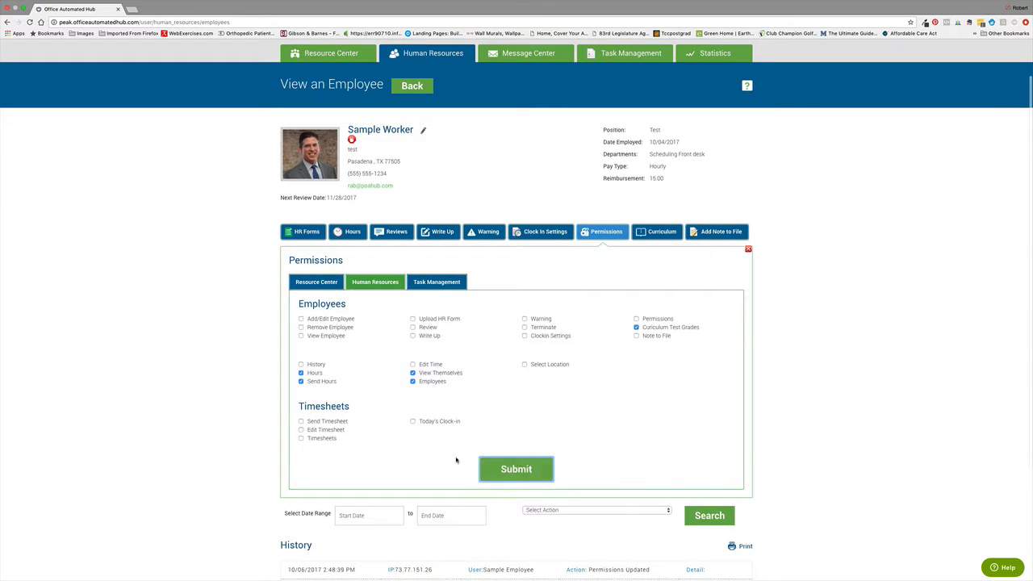
{"action": "left_click", "coordinate": [437, 224]}
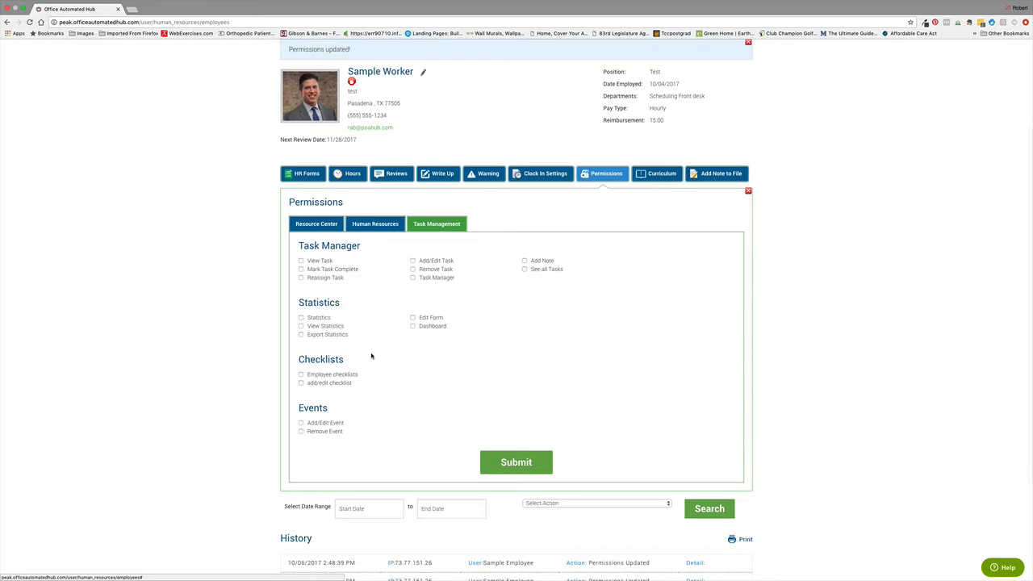
{"action": "scroll", "coordinate": [403, 351], "scroll_direction": "up", "scroll_amount": 1}
{"action": "scroll", "coordinate": [402, 352], "scroll_direction": "up", "scroll_amount": 1}
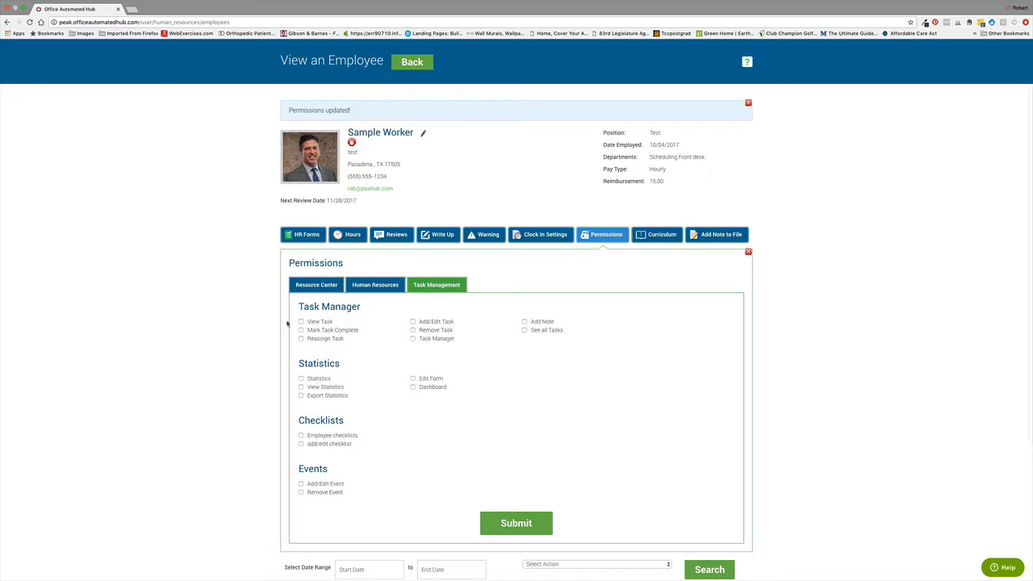
Grant the worker View Task, Mark Task Complete, Reassign Task, Add/Edit Task, Task Manager and Add Note, and submit the permissions
{"action": "left_click", "coordinate": [301, 321]}
{"action": "left_click", "coordinate": [301, 330]}
{"action": "left_click", "coordinate": [301, 338]}
{"action": "left_click", "coordinate": [413, 322]}
{"action": "left_click", "coordinate": [413, 339]}
{"action": "left_click", "coordinate": [525, 322]}
{"action": "left_click", "coordinate": [517, 523]}
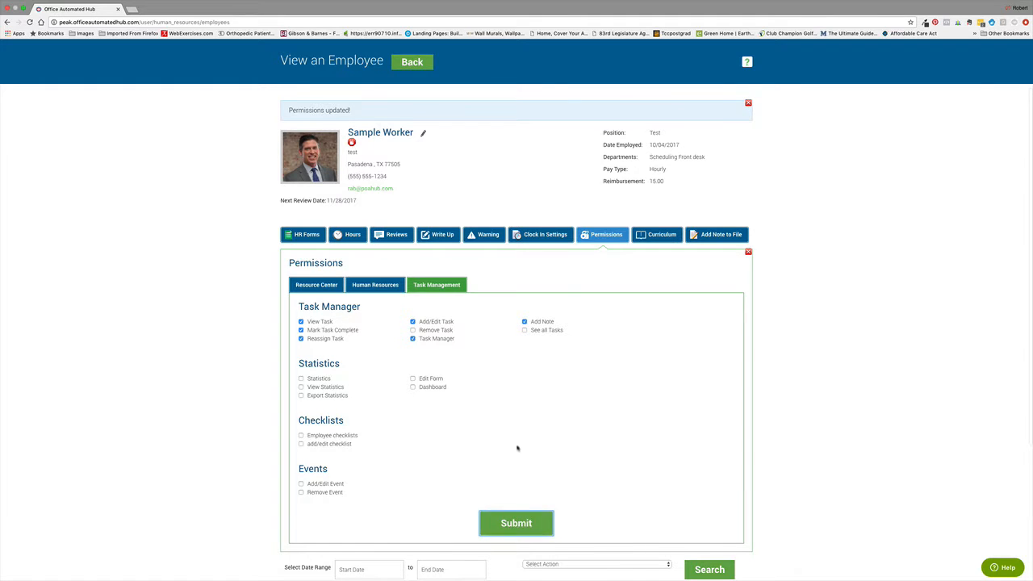
Open the Task Manager list, view its Person filter choices, and return to the worker's Task Management permissions
{"action": "scroll", "coordinate": [529, 258], "scroll_direction": "down", "scroll_amount": 2}
{"action": "scroll", "coordinate": [536, 243], "scroll_direction": "up", "scroll_amount": 3}
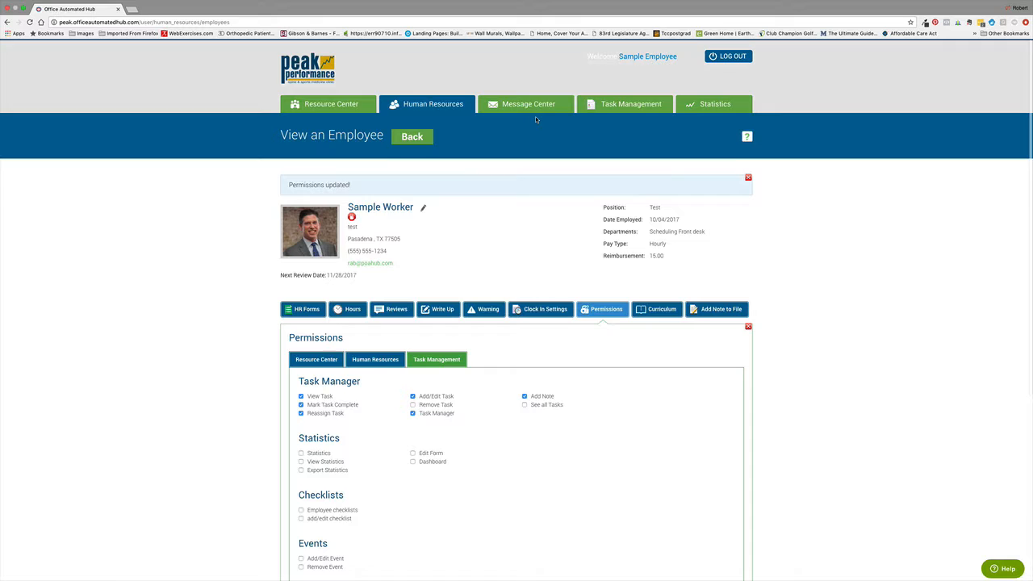
{"action": "left_click", "coordinate": [629, 103]}
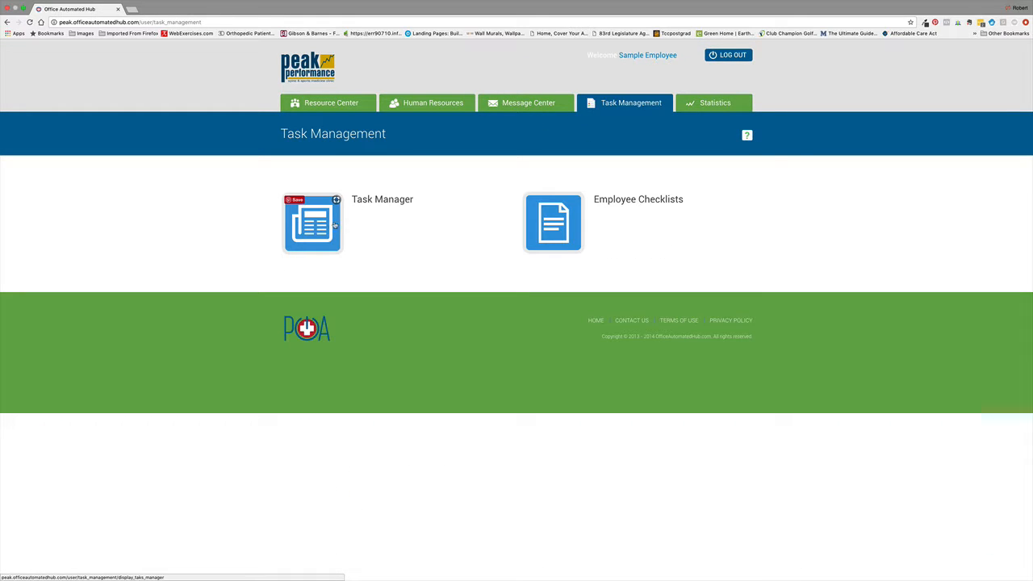
{"action": "left_click", "coordinate": [333, 225]}
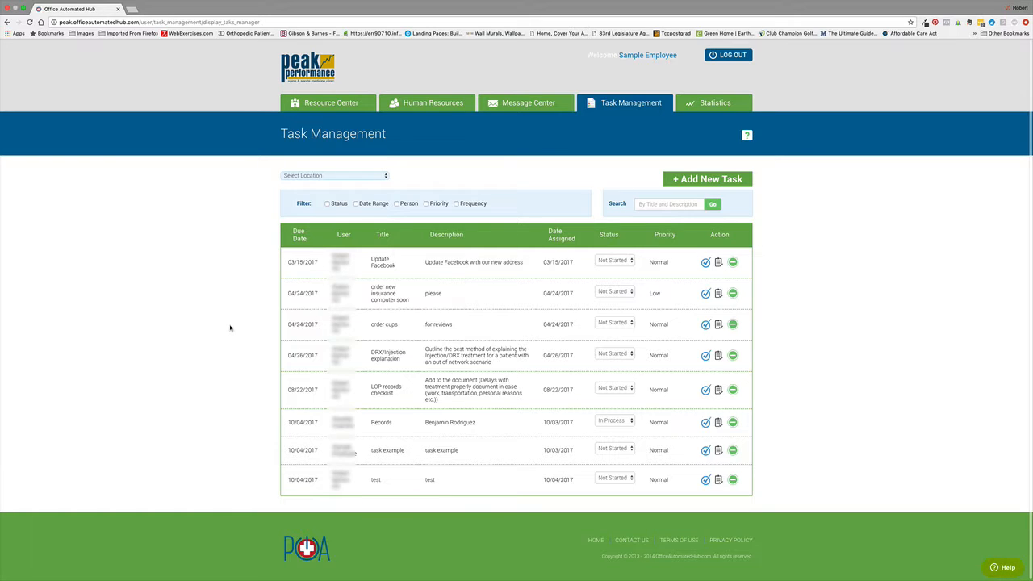
{"action": "left_click", "coordinate": [401, 205]}
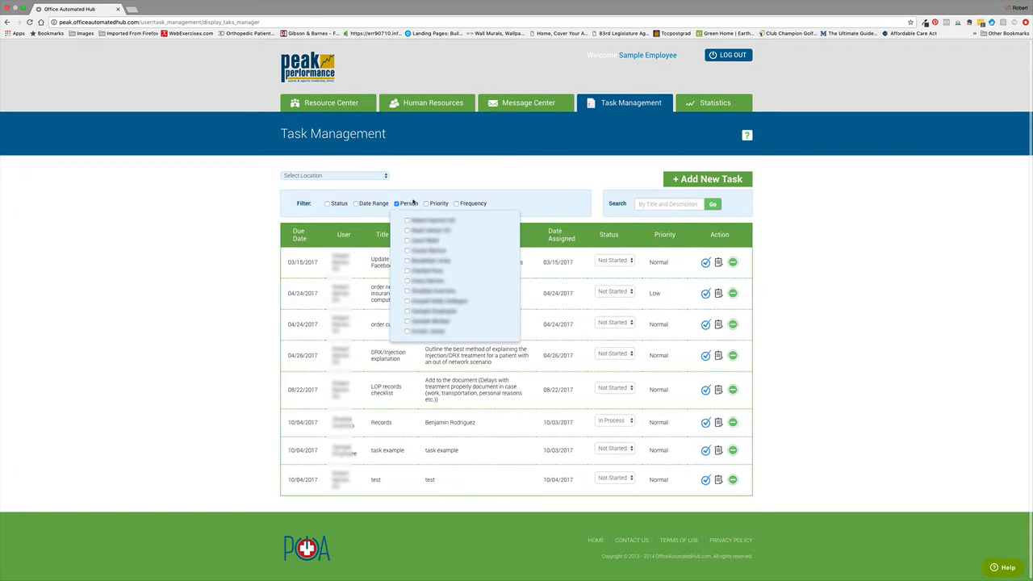
{"action": "left_click", "coordinate": [454, 162]}
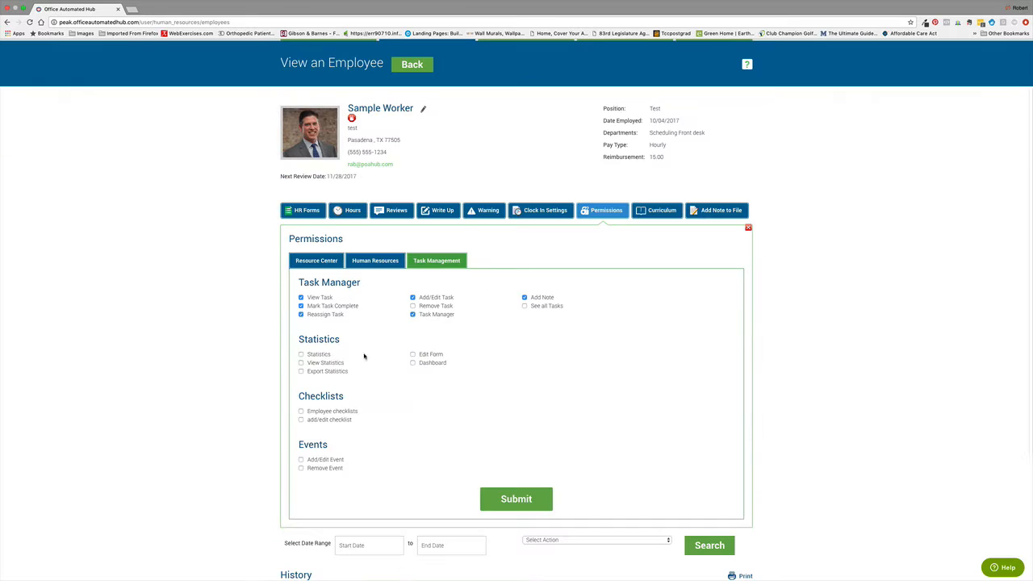
Grant the worker the Statistics and View Statistics permissions and submit them
{"action": "left_click", "coordinate": [301, 364]}
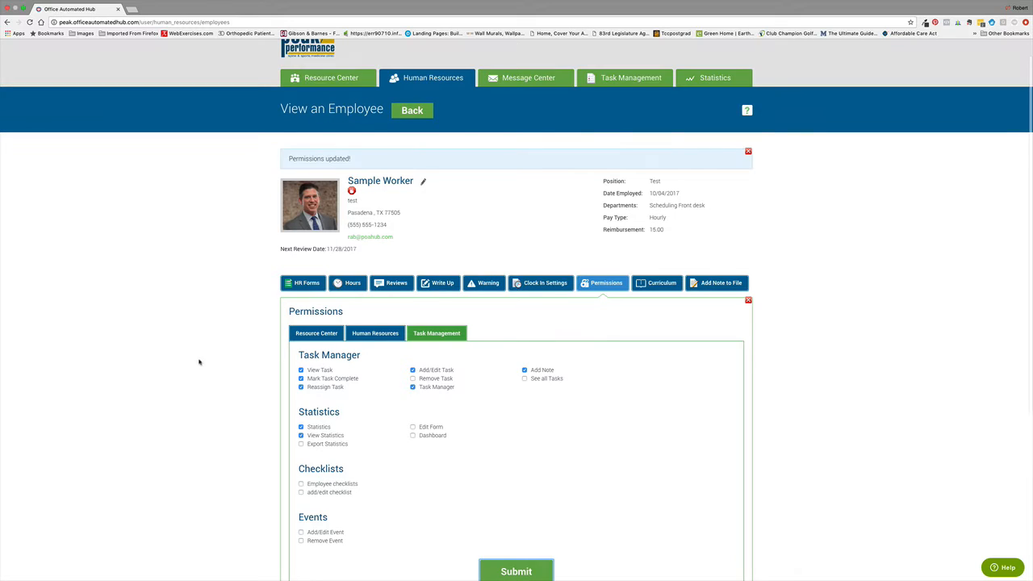
Open October 2 in the Statistics calendar and return to the worker's Task Management permissions
{"action": "left_click", "coordinate": [715, 77]}
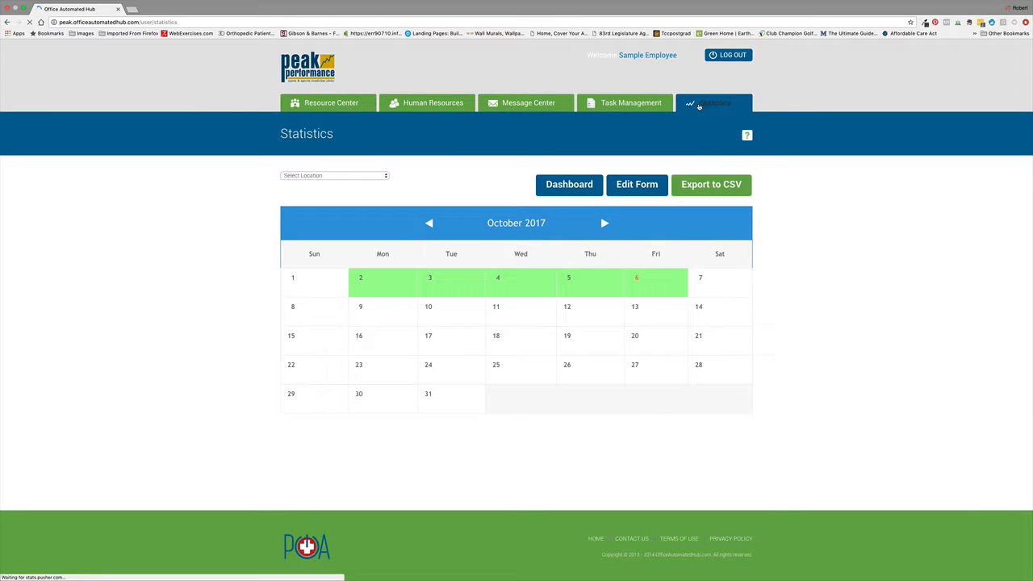
{"action": "left_click", "coordinate": [361, 279]}
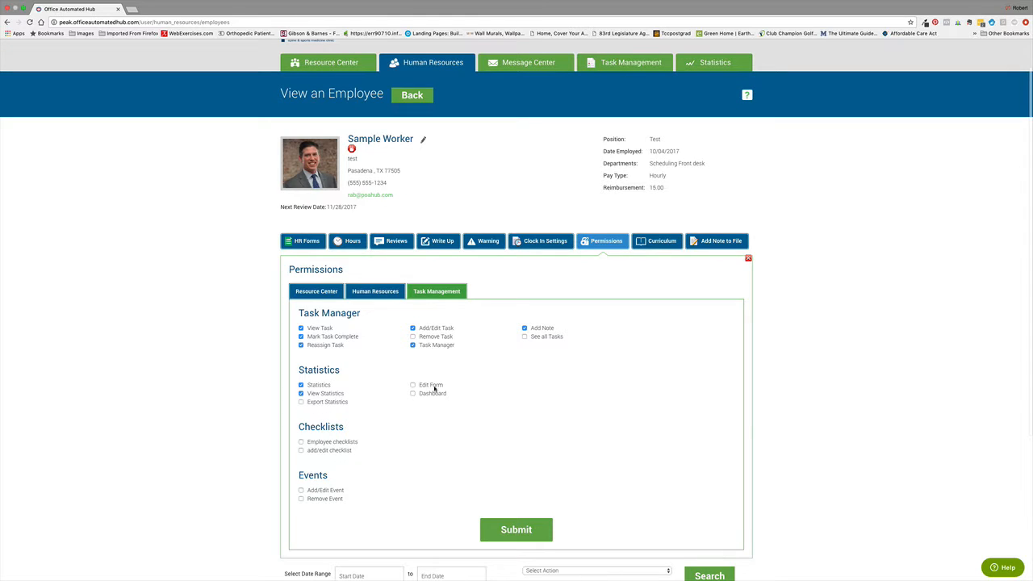
{"action": "scroll", "coordinate": [487, 477], "scroll_direction": "up", "scroll_amount": 1}
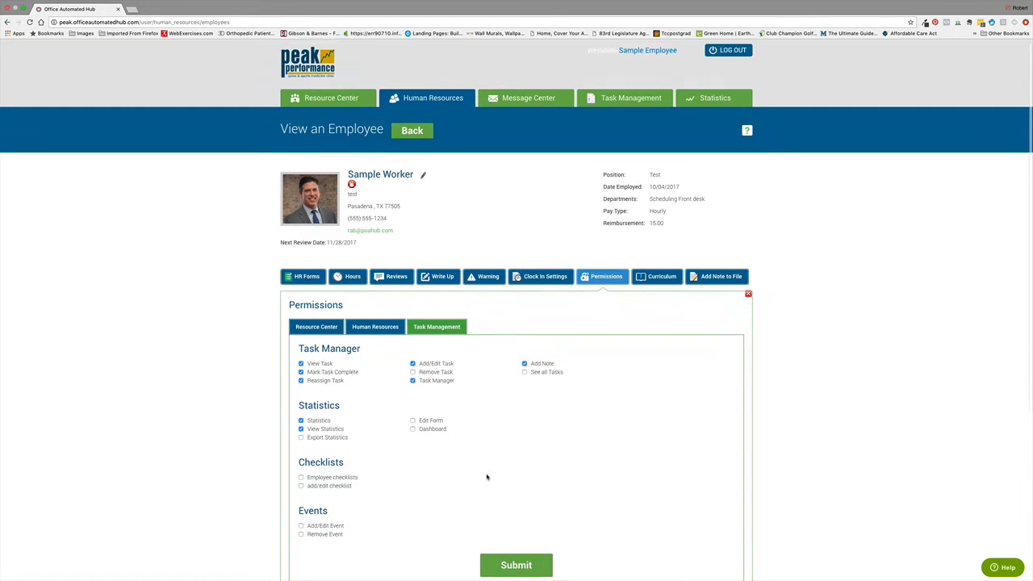
View the Statistics Dashboard and examine the fields of the Edit Statistics Form
{"action": "left_click", "coordinate": [714, 101]}
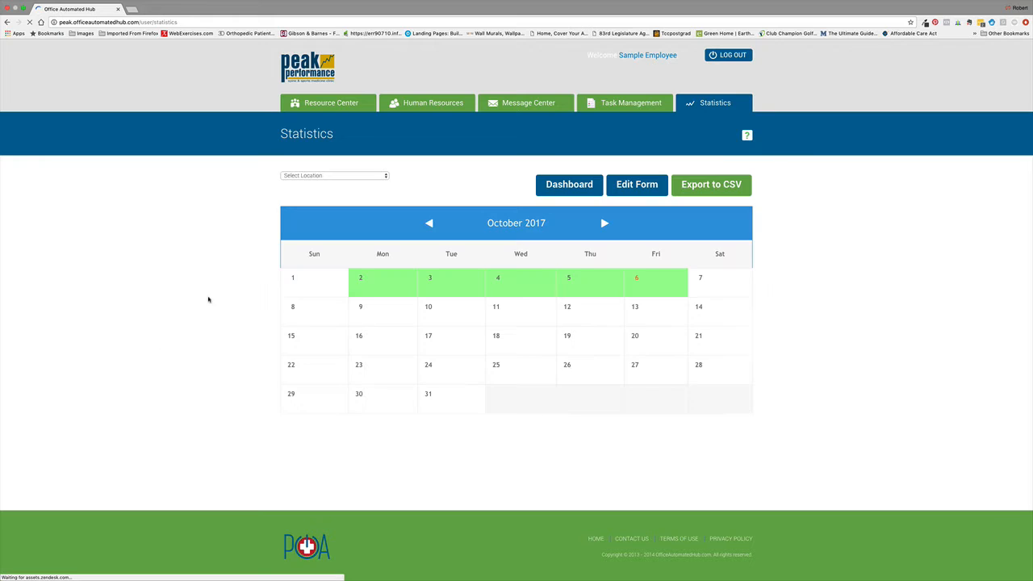
{"action": "left_click", "coordinate": [567, 186]}
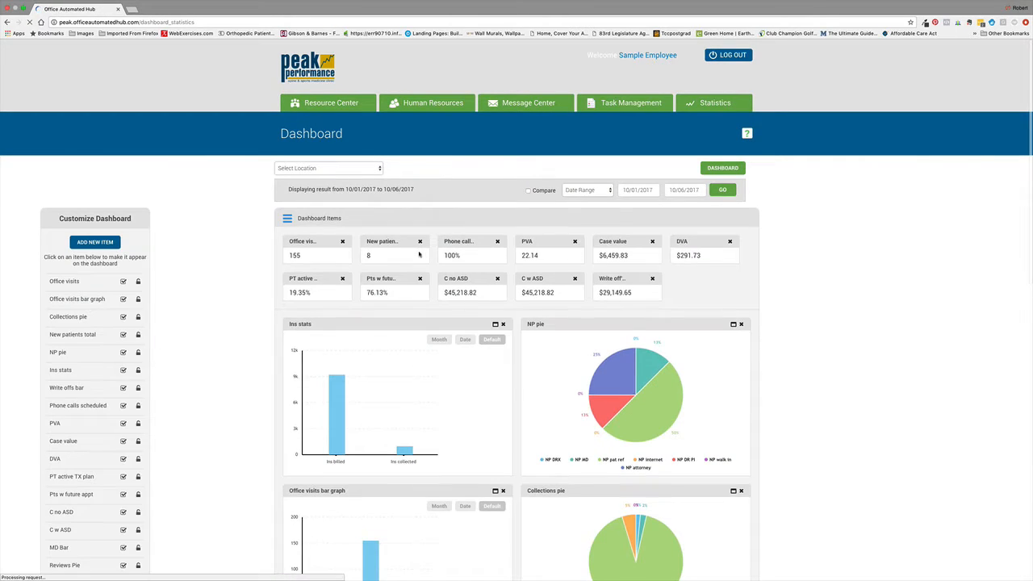
{"action": "left_click", "coordinate": [715, 104]}
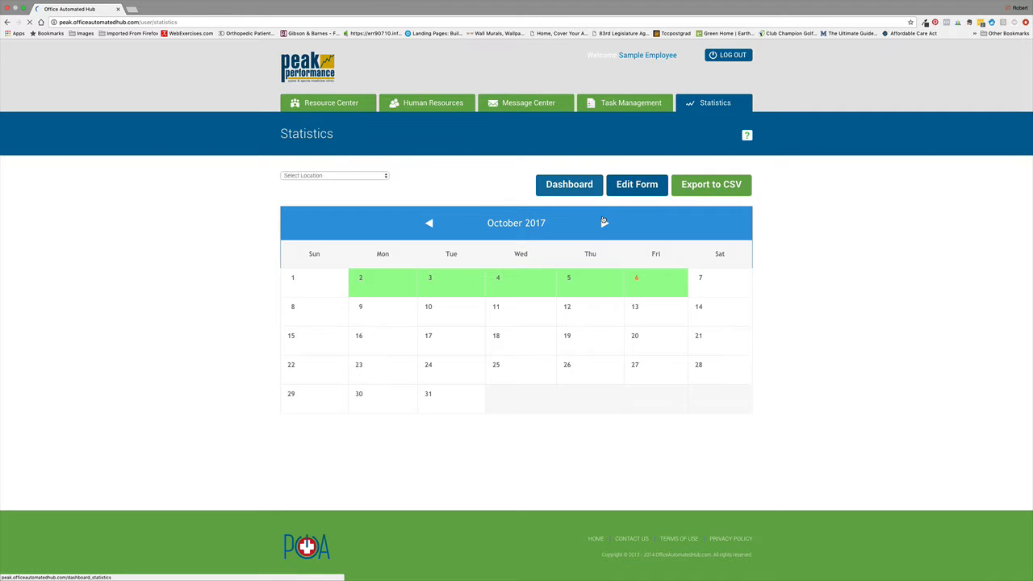
{"action": "left_click", "coordinate": [620, 185]}
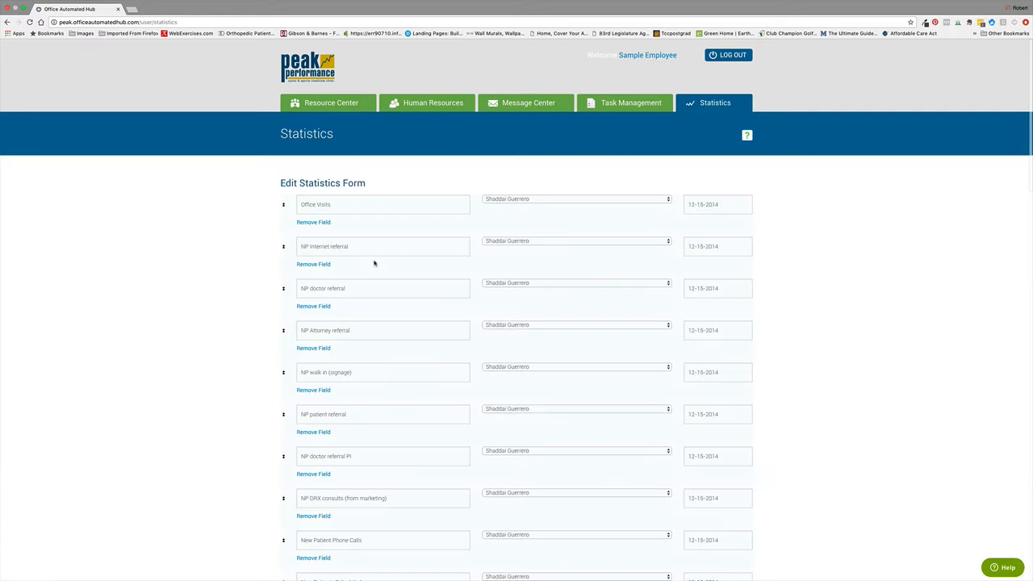
{"action": "scroll", "coordinate": [378, 209], "scroll_direction": "down", "scroll_amount": 1}
{"action": "scroll", "coordinate": [377, 350], "scroll_direction": "down", "scroll_amount": 10}
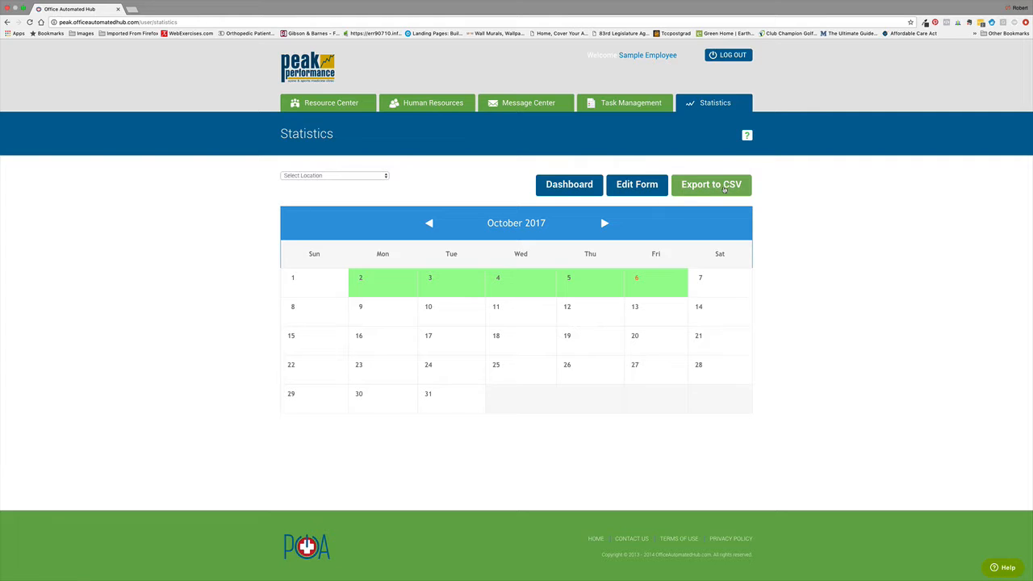
View the sections of the Human Resources overview and return to the worker's Task Management permissions
{"action": "left_click", "coordinate": [452, 105]}
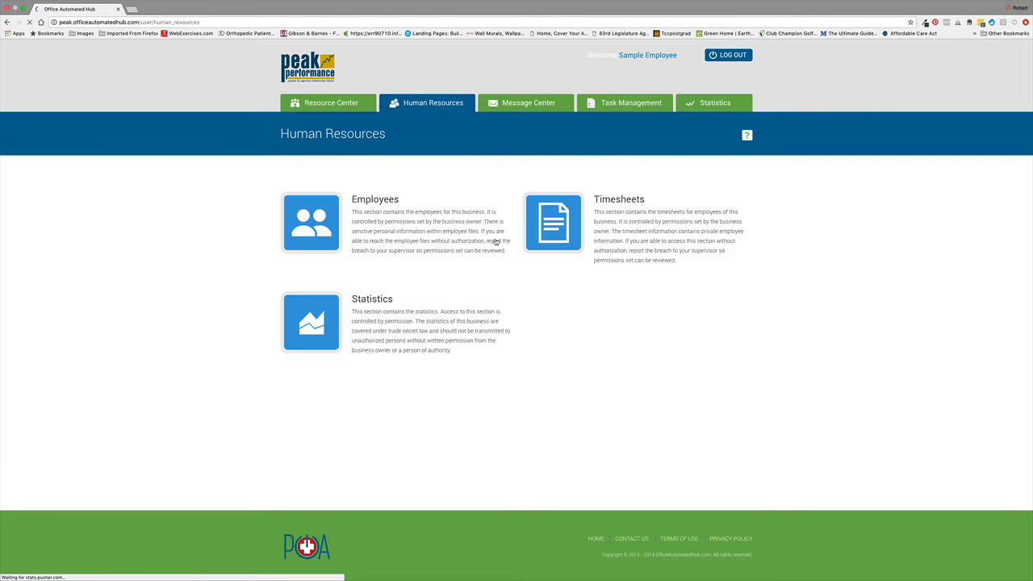
{"action": "left_click", "coordinate": [353, 267]}
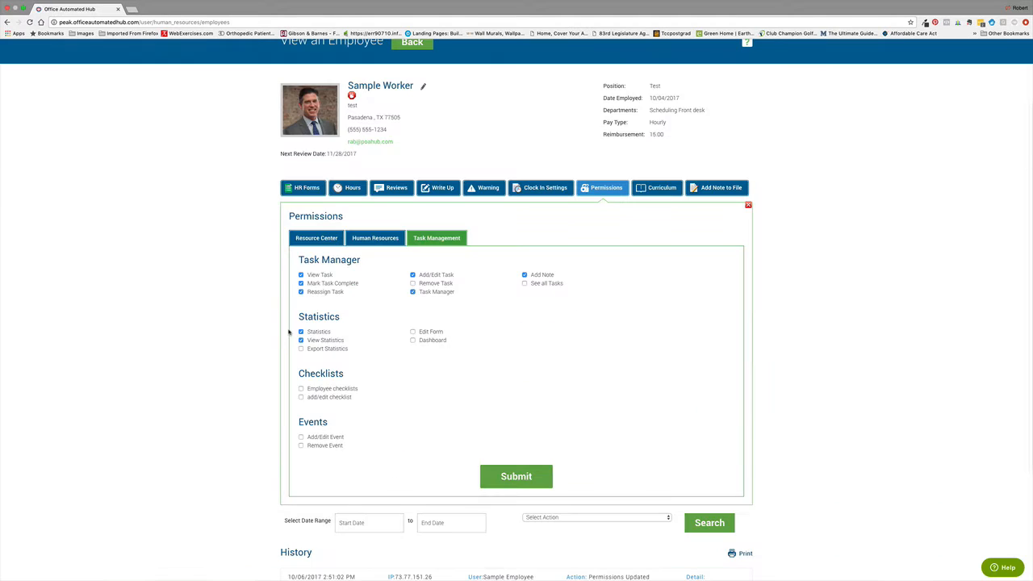
Grant the worker Employee checklists and Add/Edit Event while keeping Statistics enabled, and submit the permissions
{"action": "left_click", "coordinate": [301, 331]}
{"action": "left_click", "coordinate": [301, 389]}
{"action": "scroll", "coordinate": [303, 402], "scroll_direction": "down", "scroll_amount": 1}
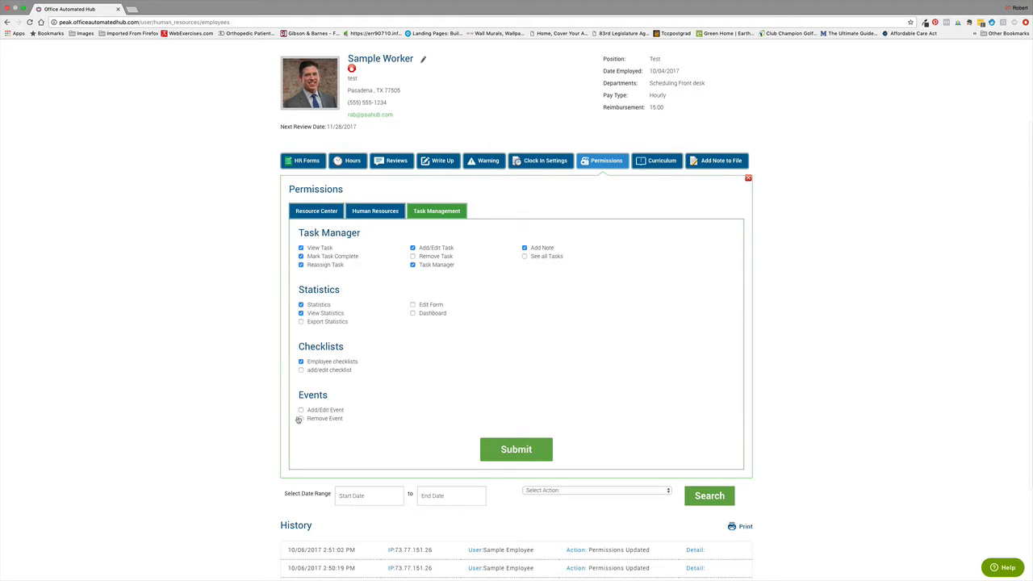
{"action": "left_click", "coordinate": [300, 411]}
{"action": "left_click", "coordinate": [510, 449]}
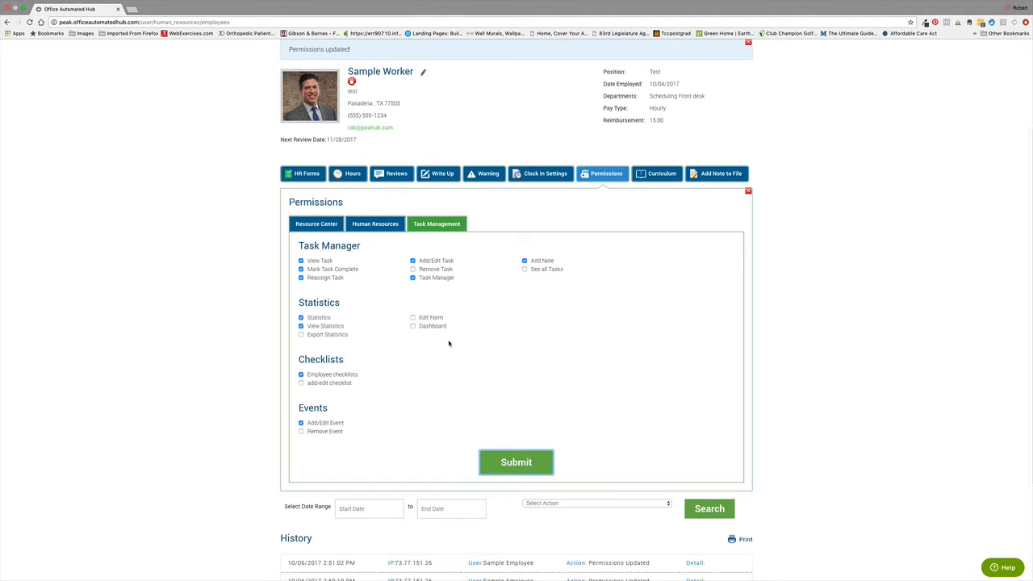
Review the worker's Human Resources and Resource Center permissions
{"action": "scroll", "coordinate": [417, 337], "scroll_direction": "up", "scroll_amount": 2}
{"action": "left_click_drag", "start_coordinate": [315, 285], "coordinate": [350, 320]}
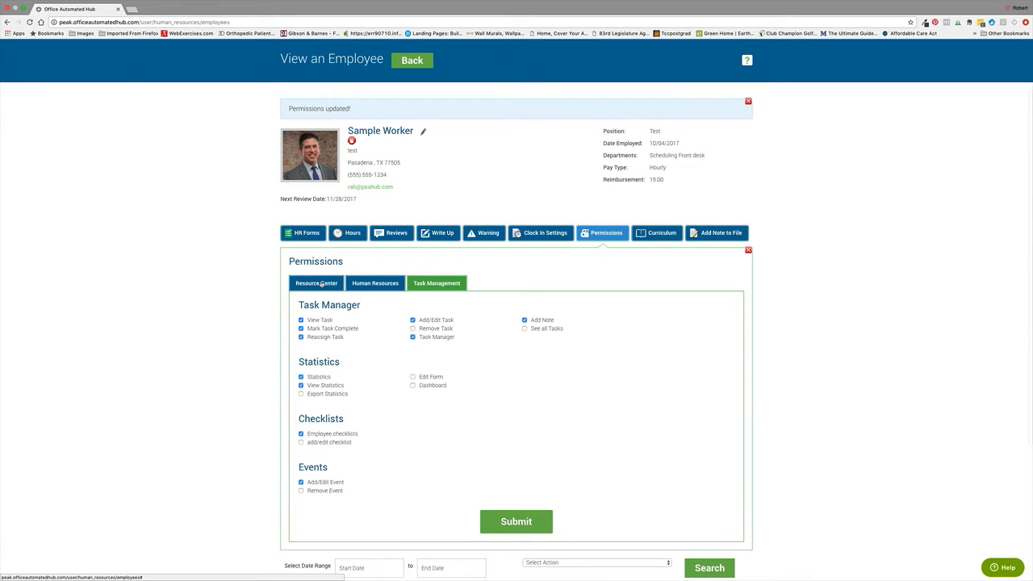
{"action": "left_click", "coordinate": [373, 289]}
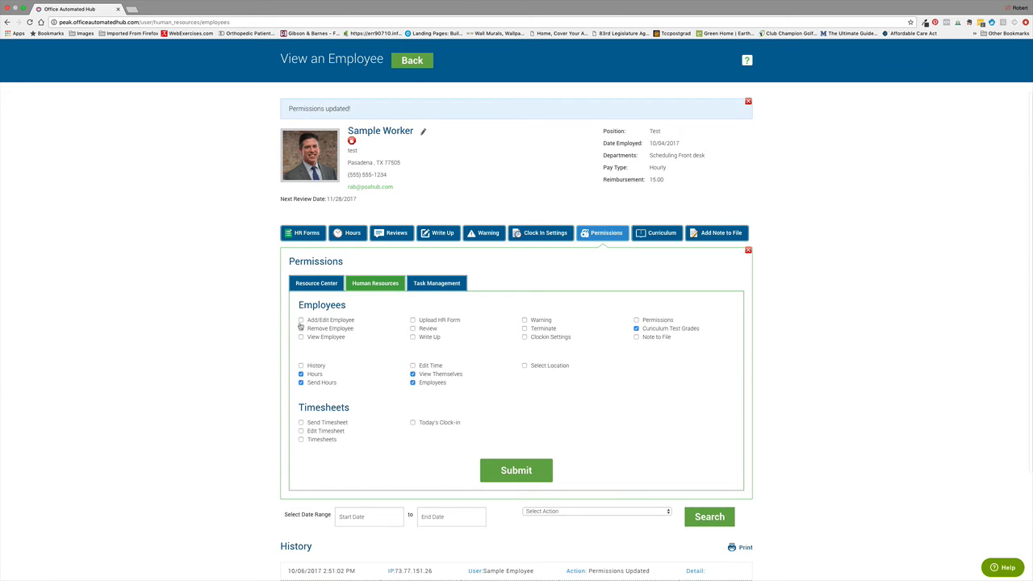
{"action": "left_click", "coordinate": [322, 285]}
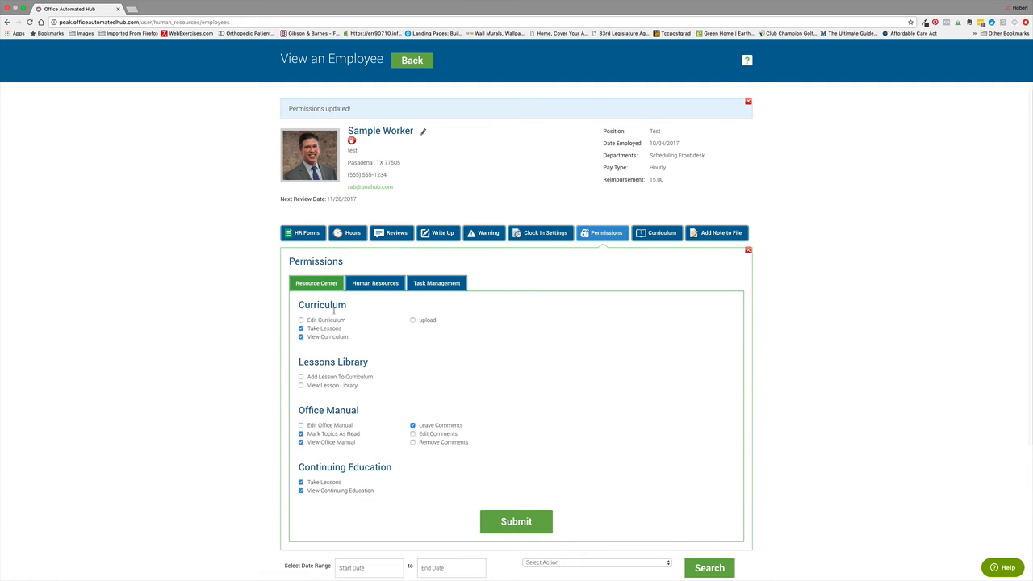